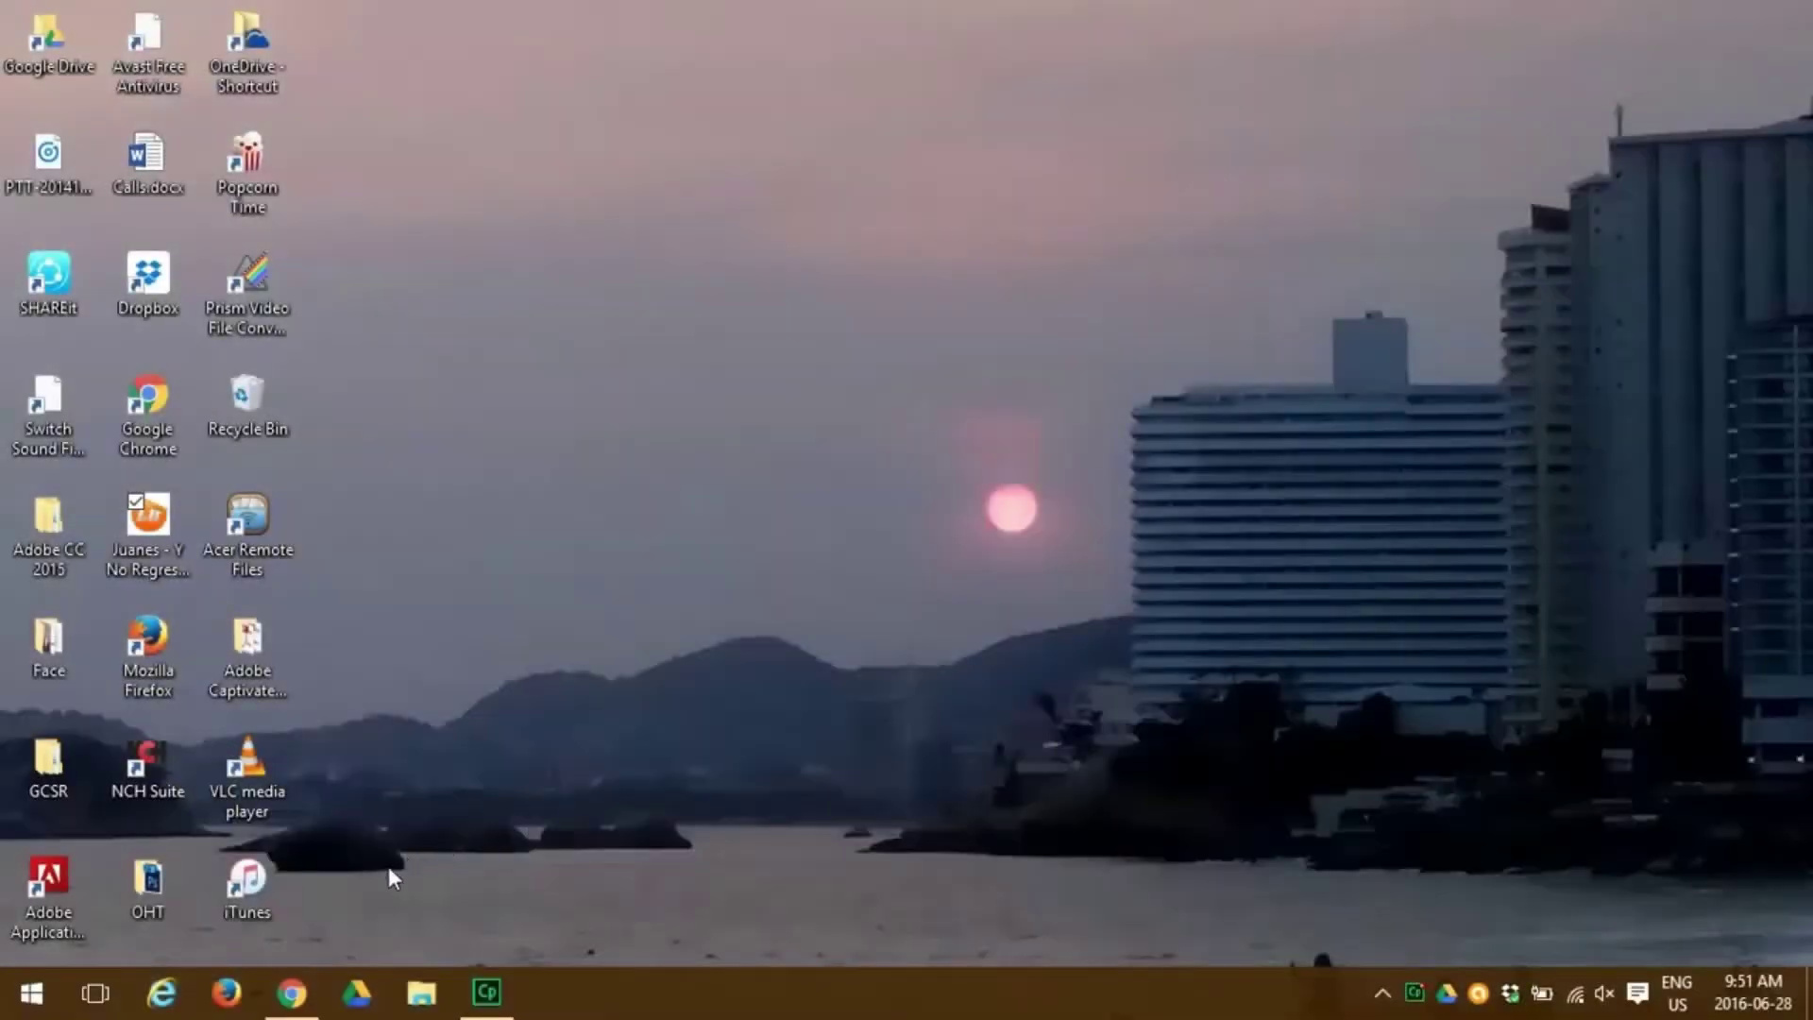
left_click(293, 994)
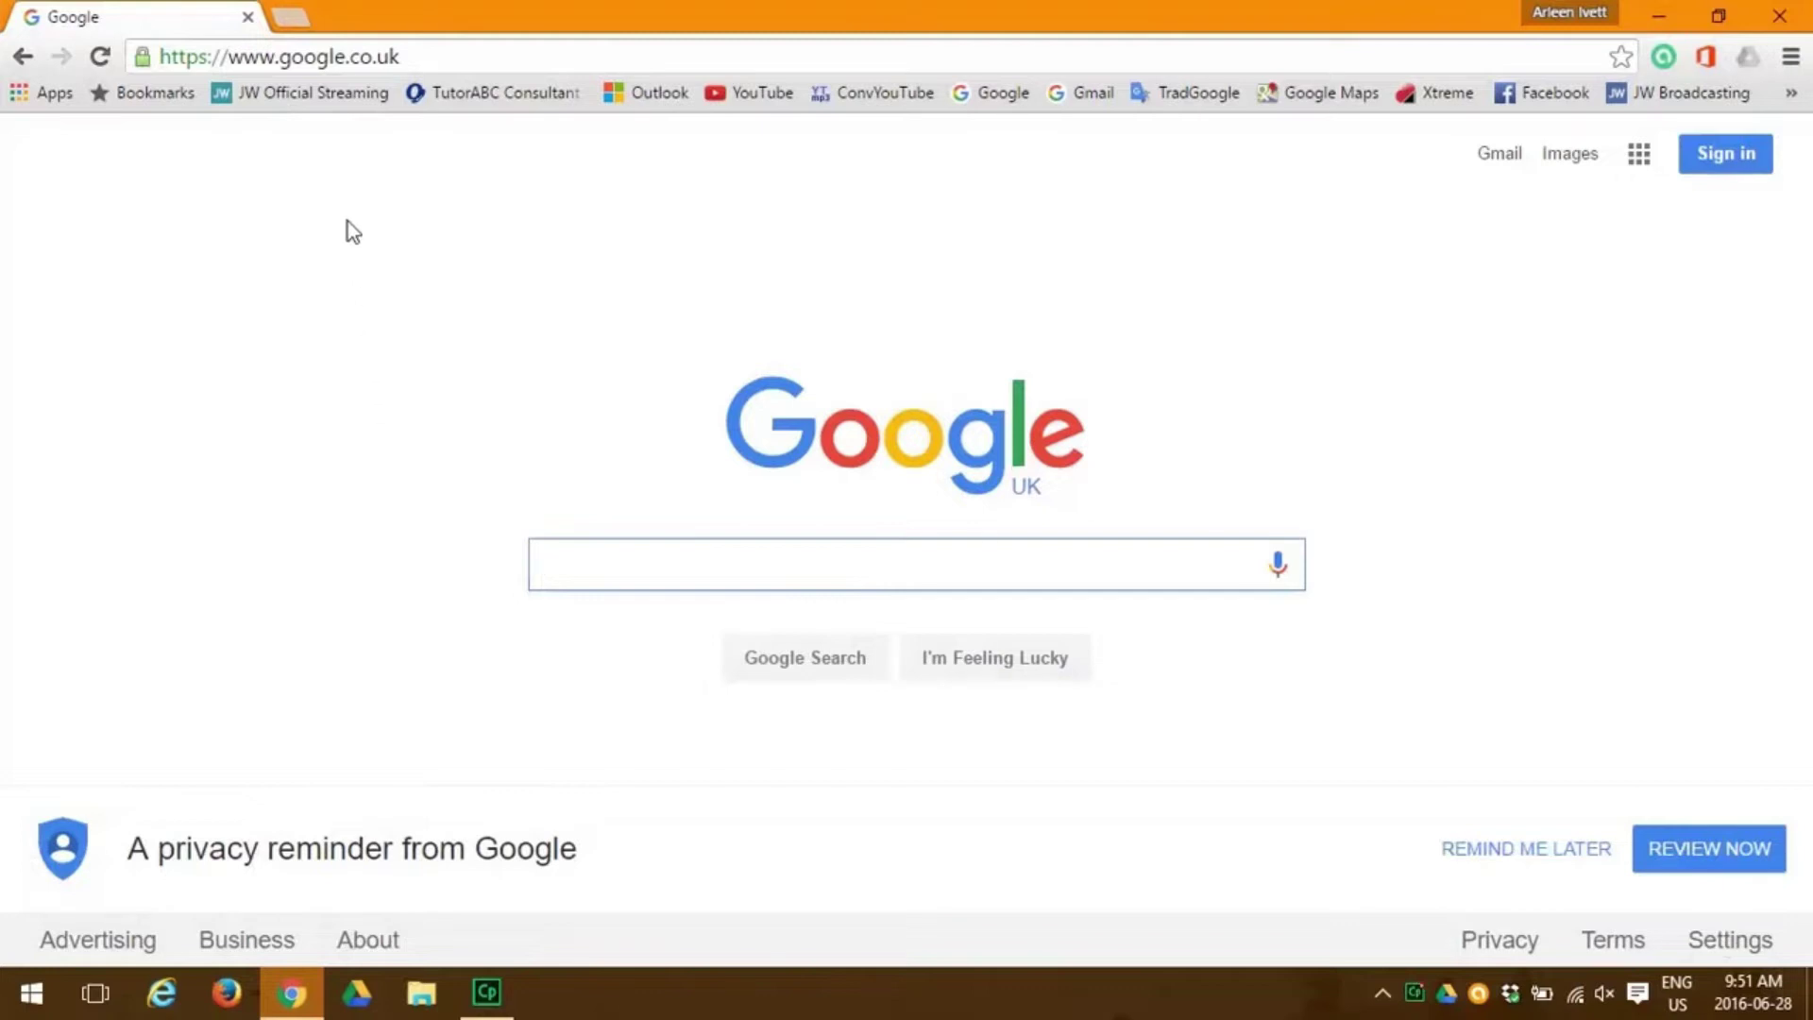
left_click(340, 63)
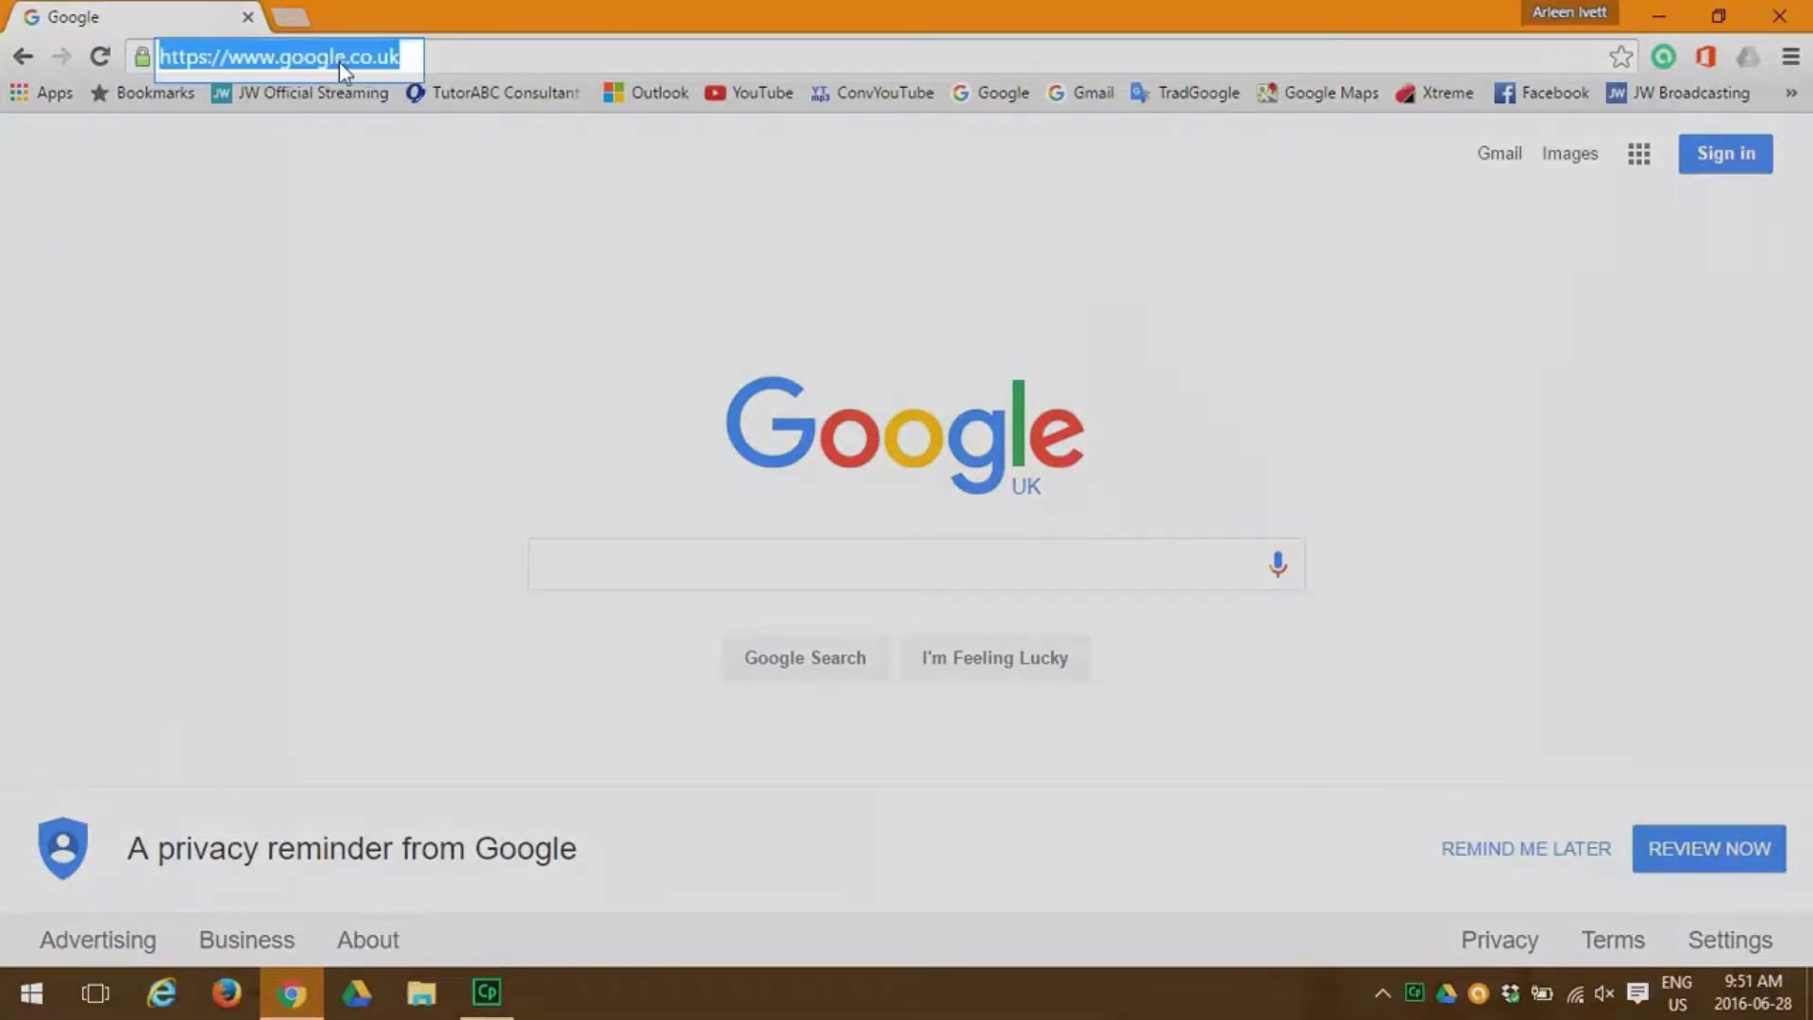
type("www.")
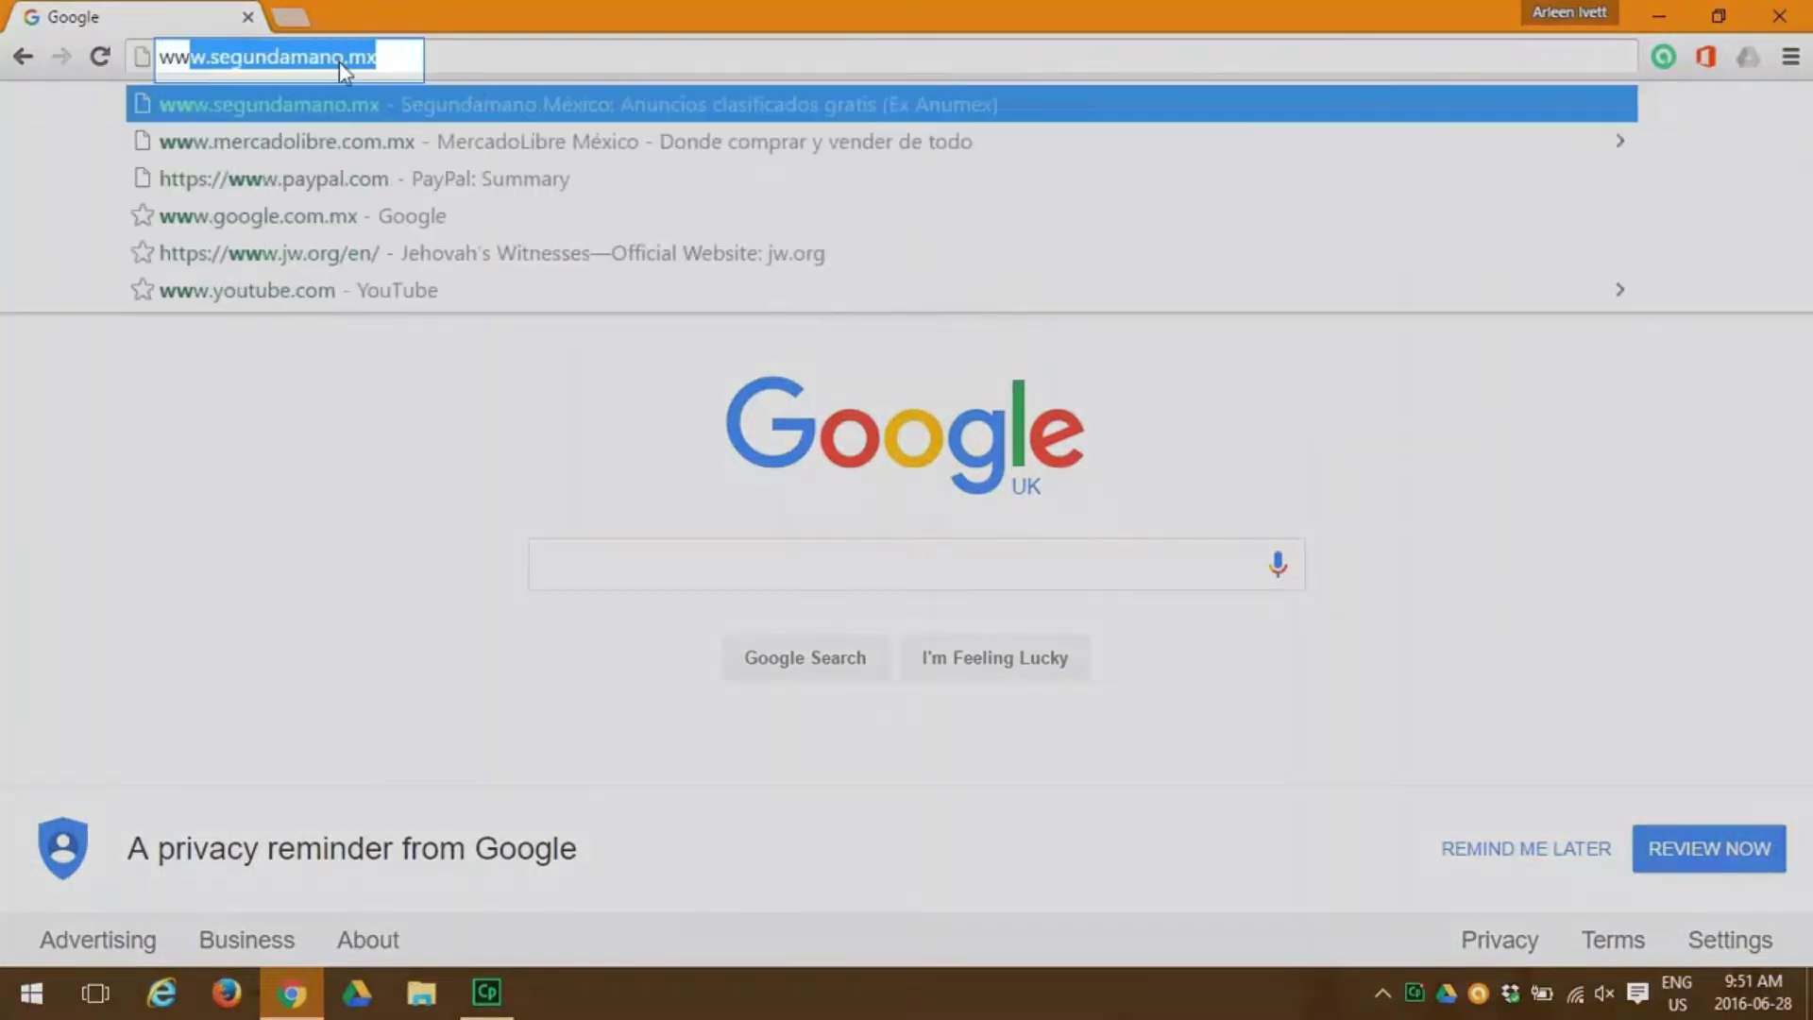
type("office.com/my")
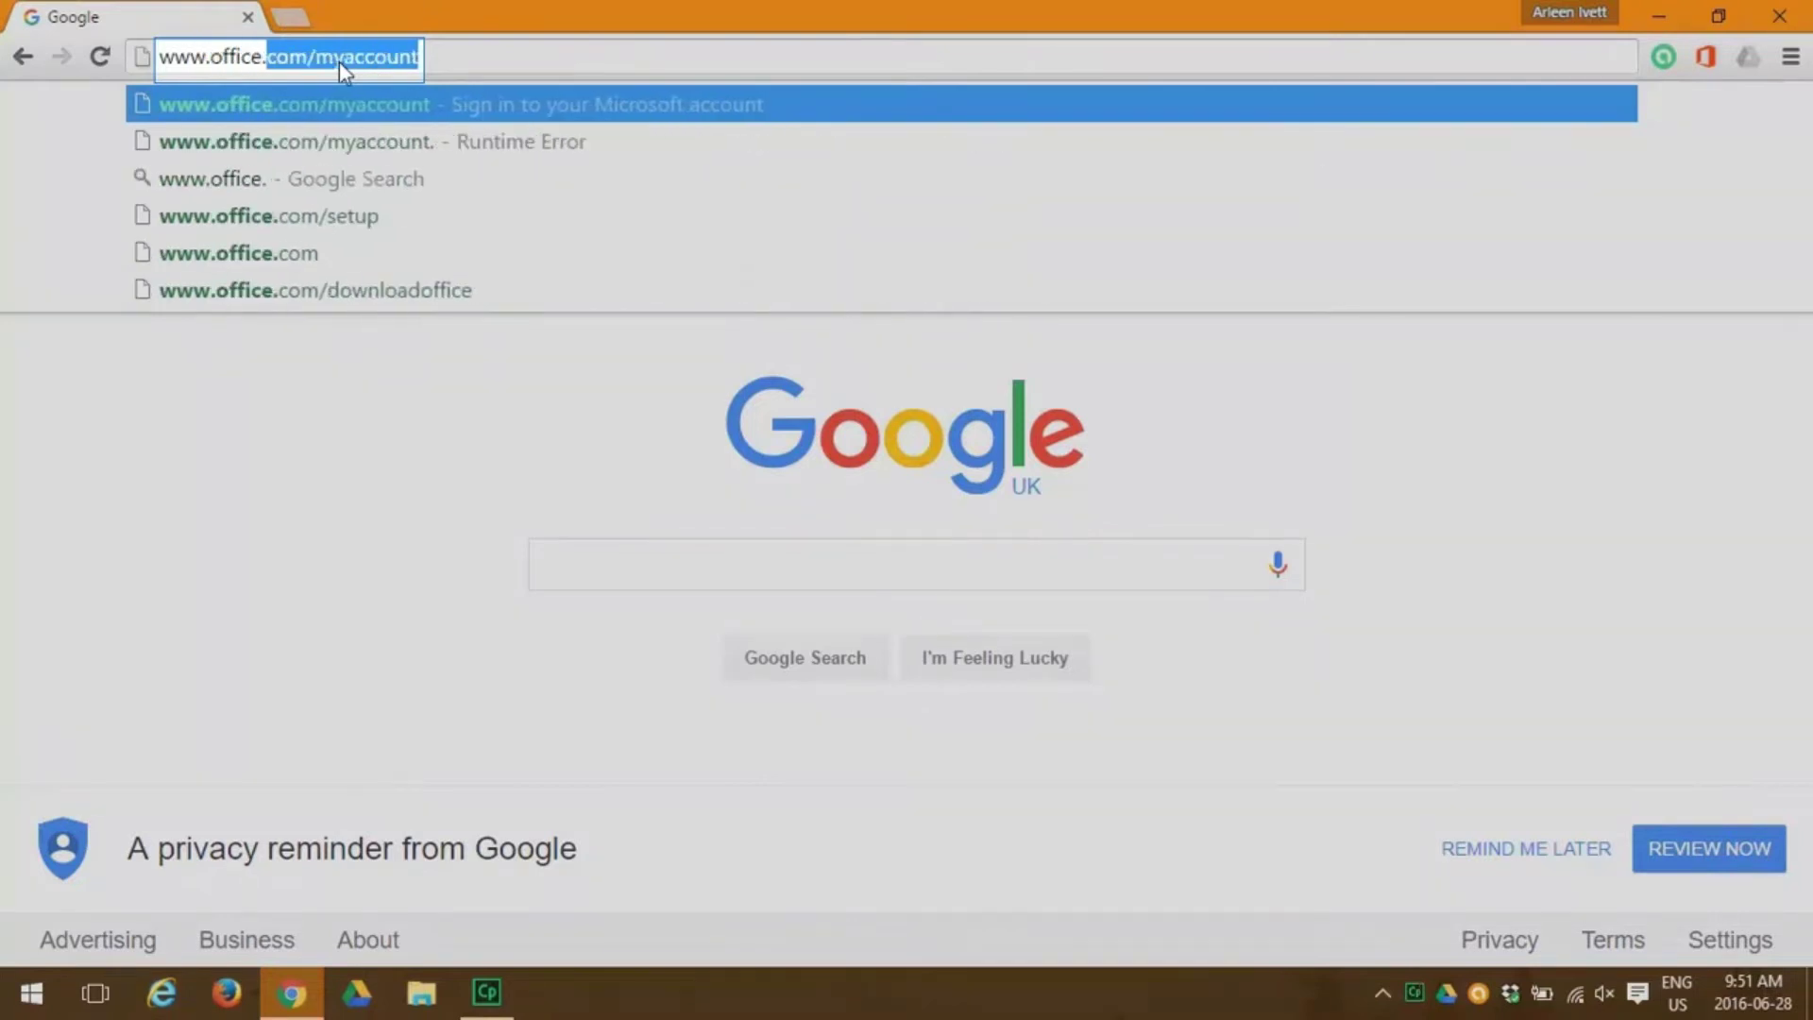
type("acco")
key("Return")
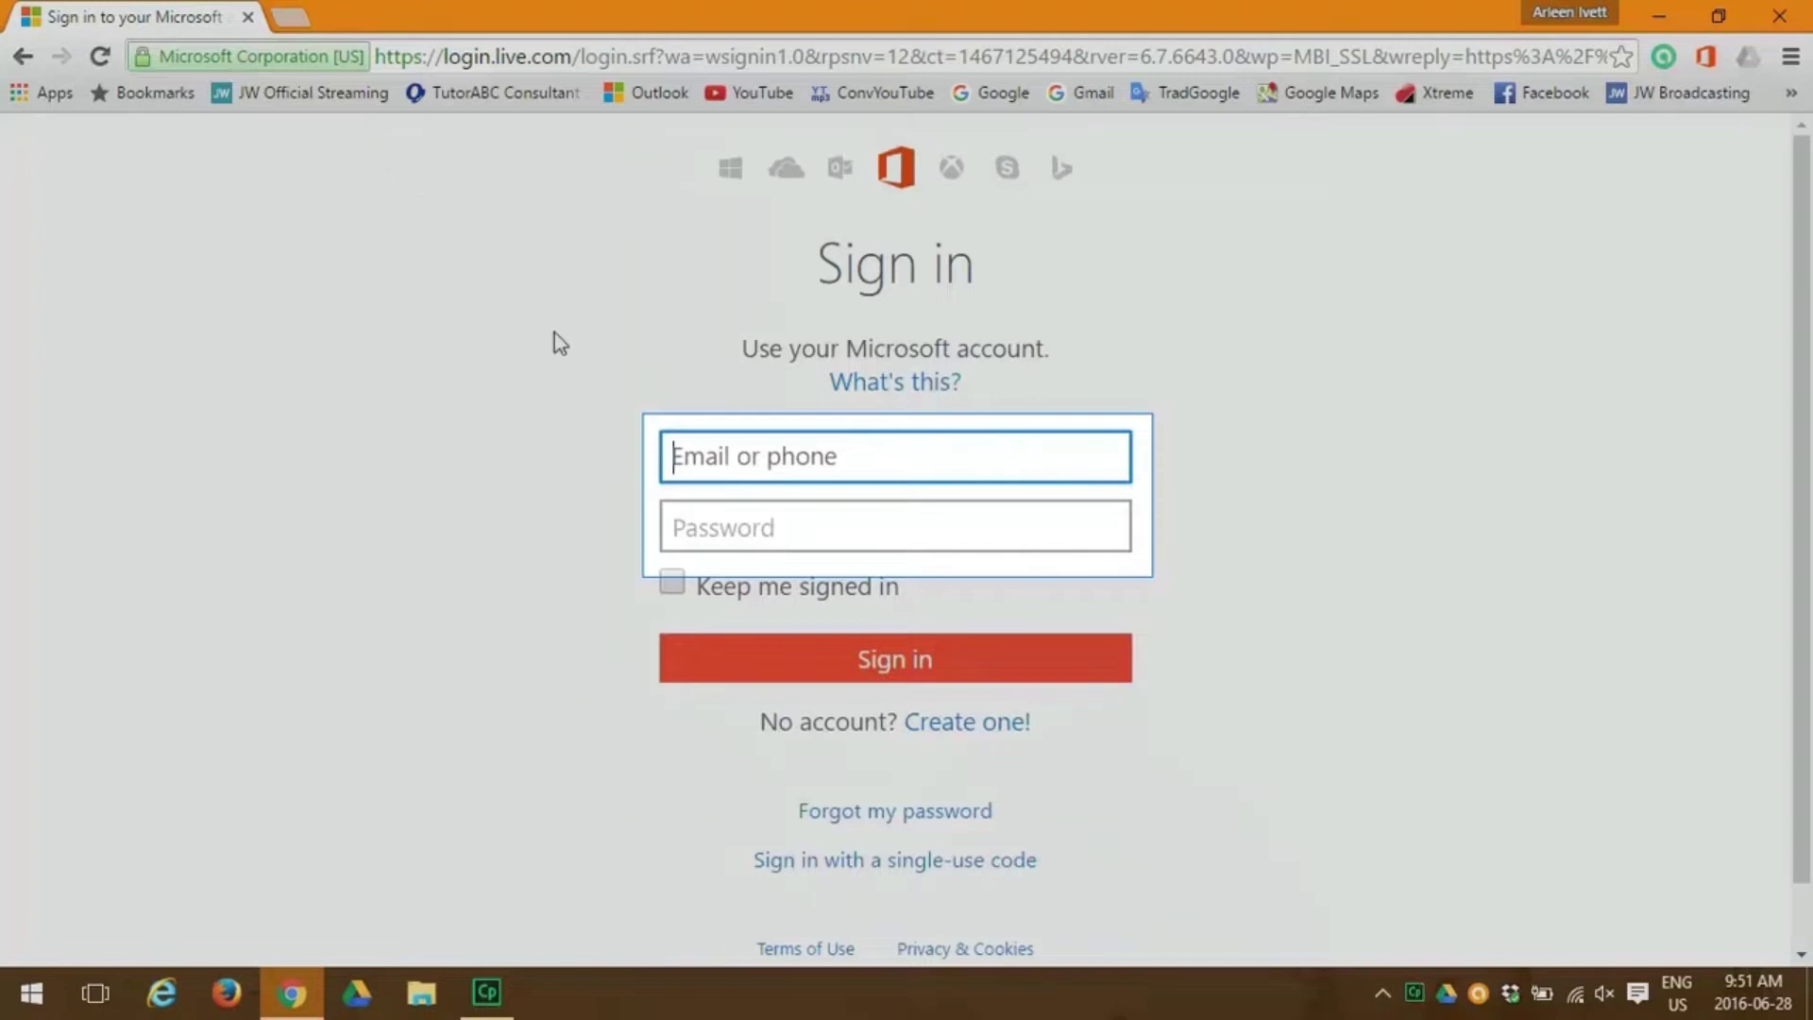
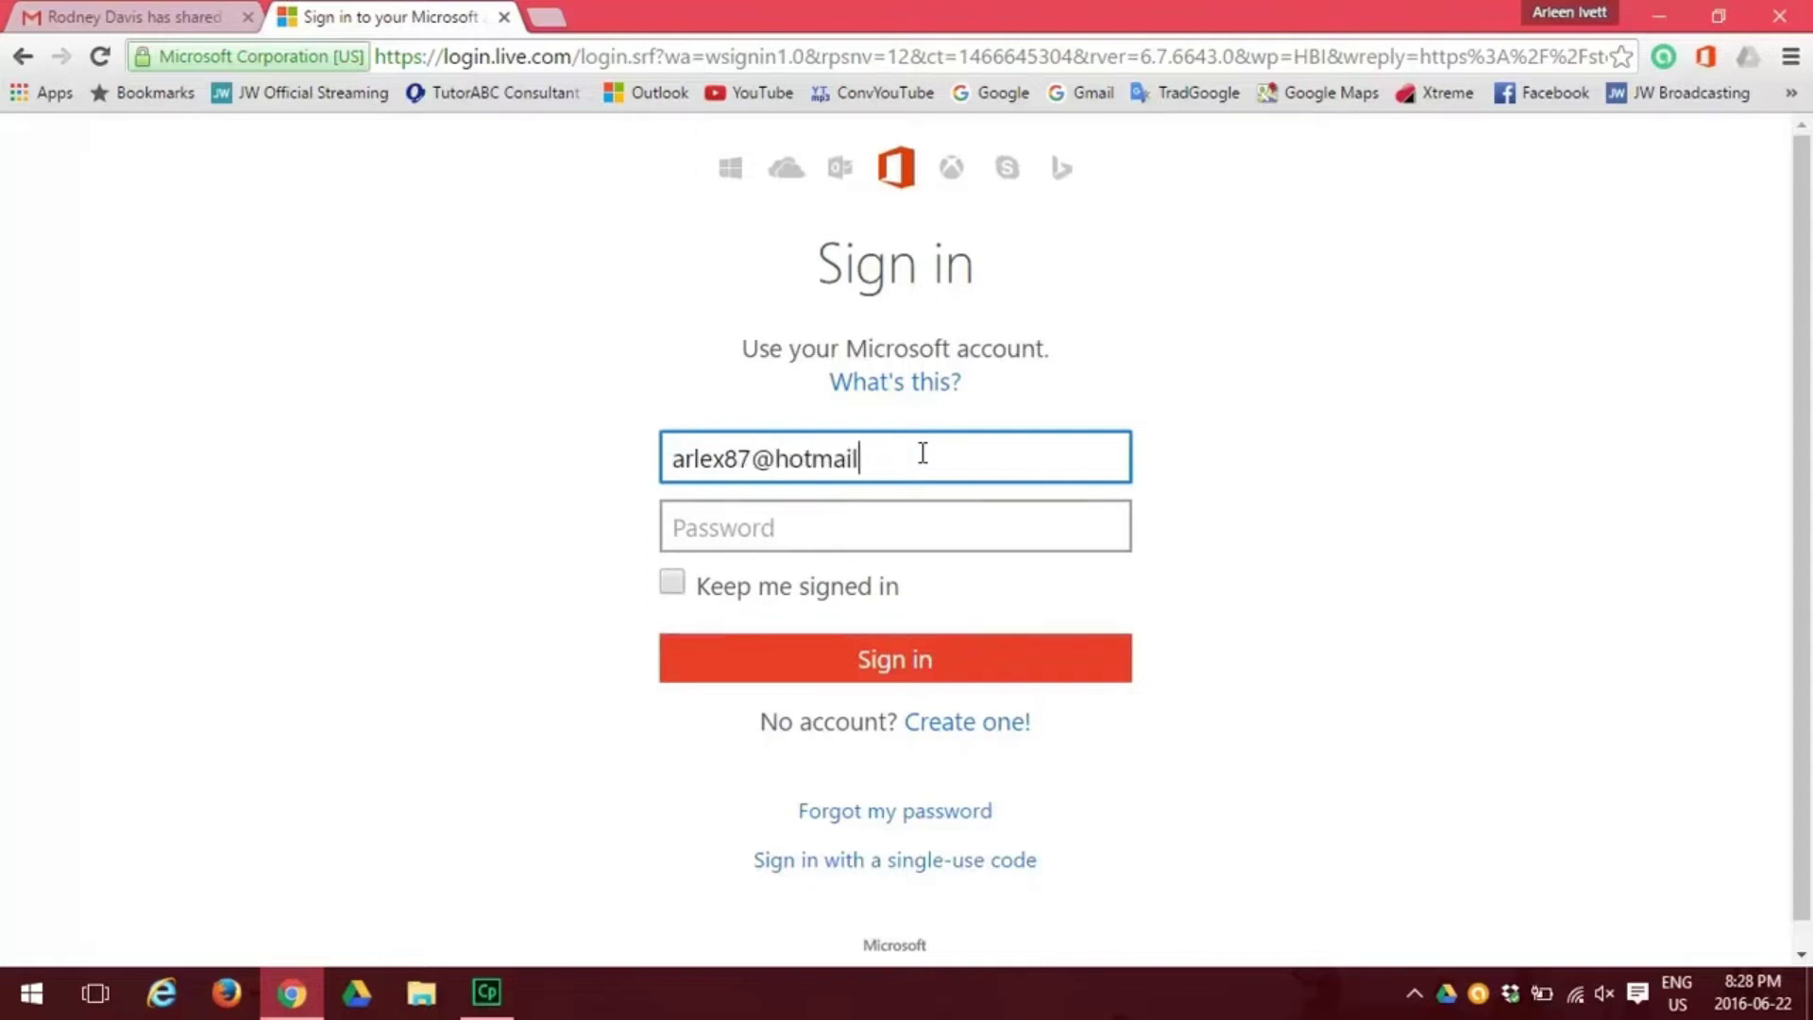
Sign in with the Microsoft account e-mail address and password.
key("Tab")
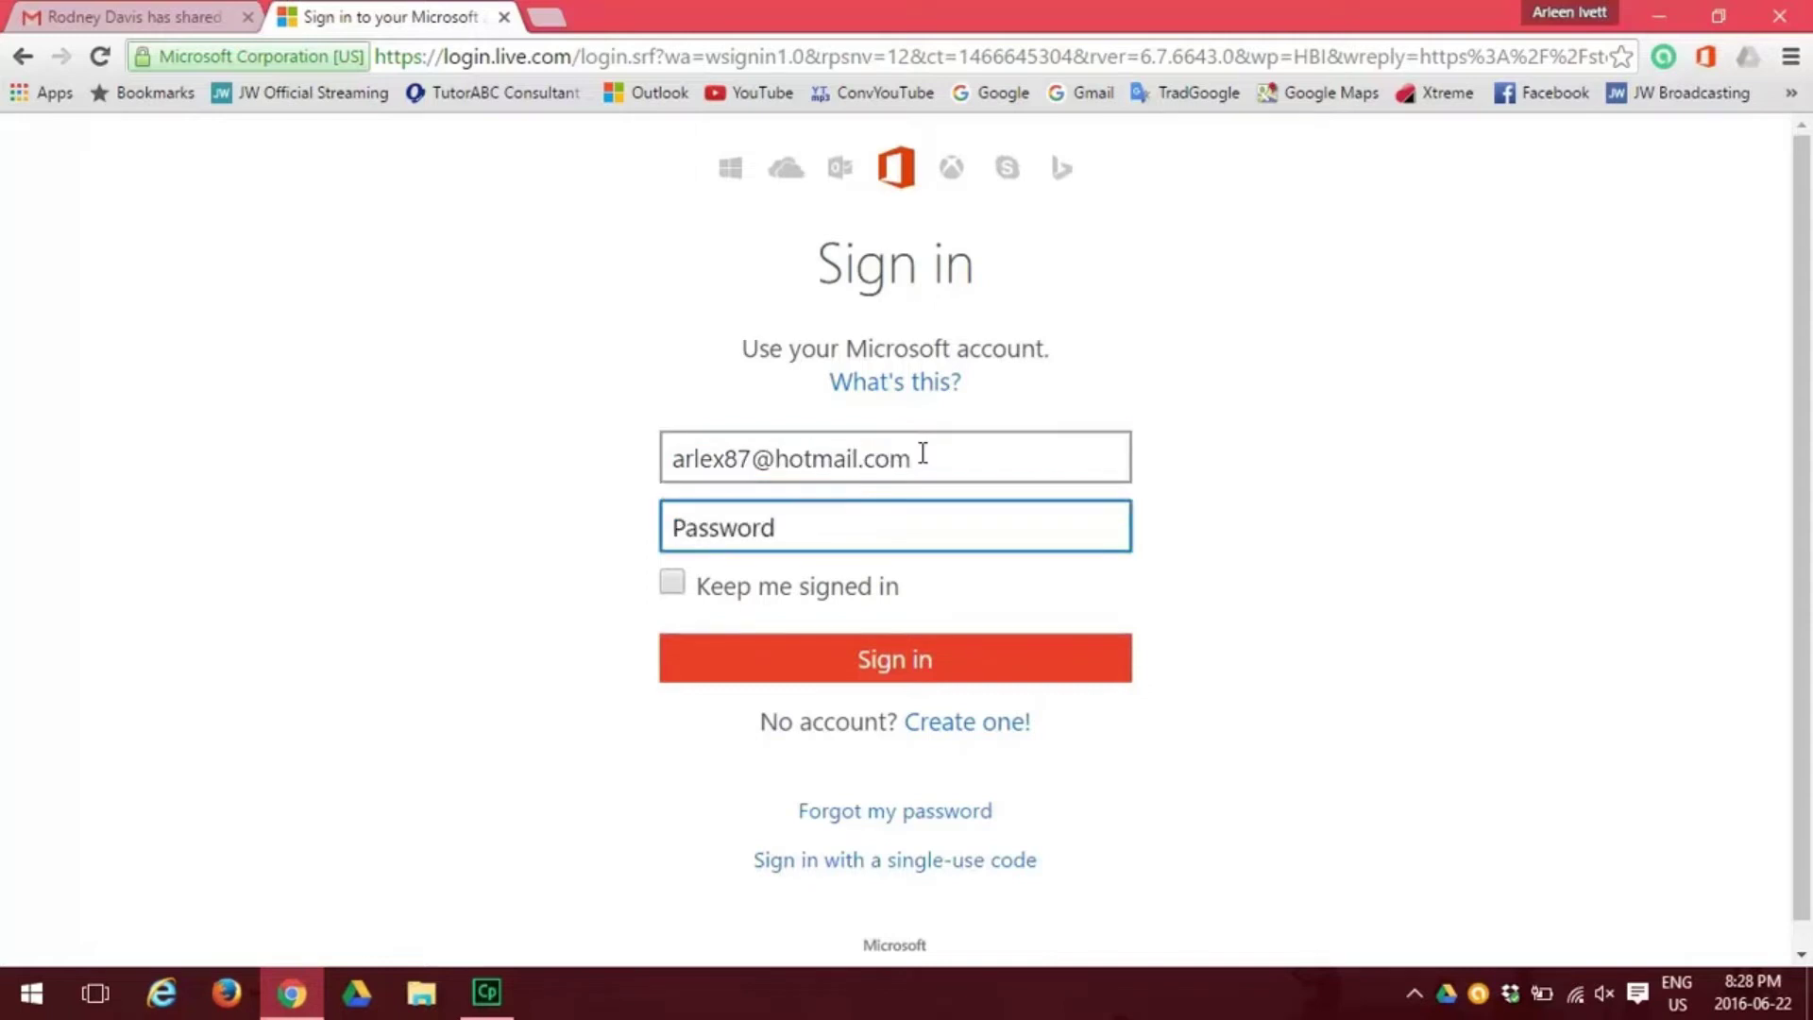
type("•••••••••")
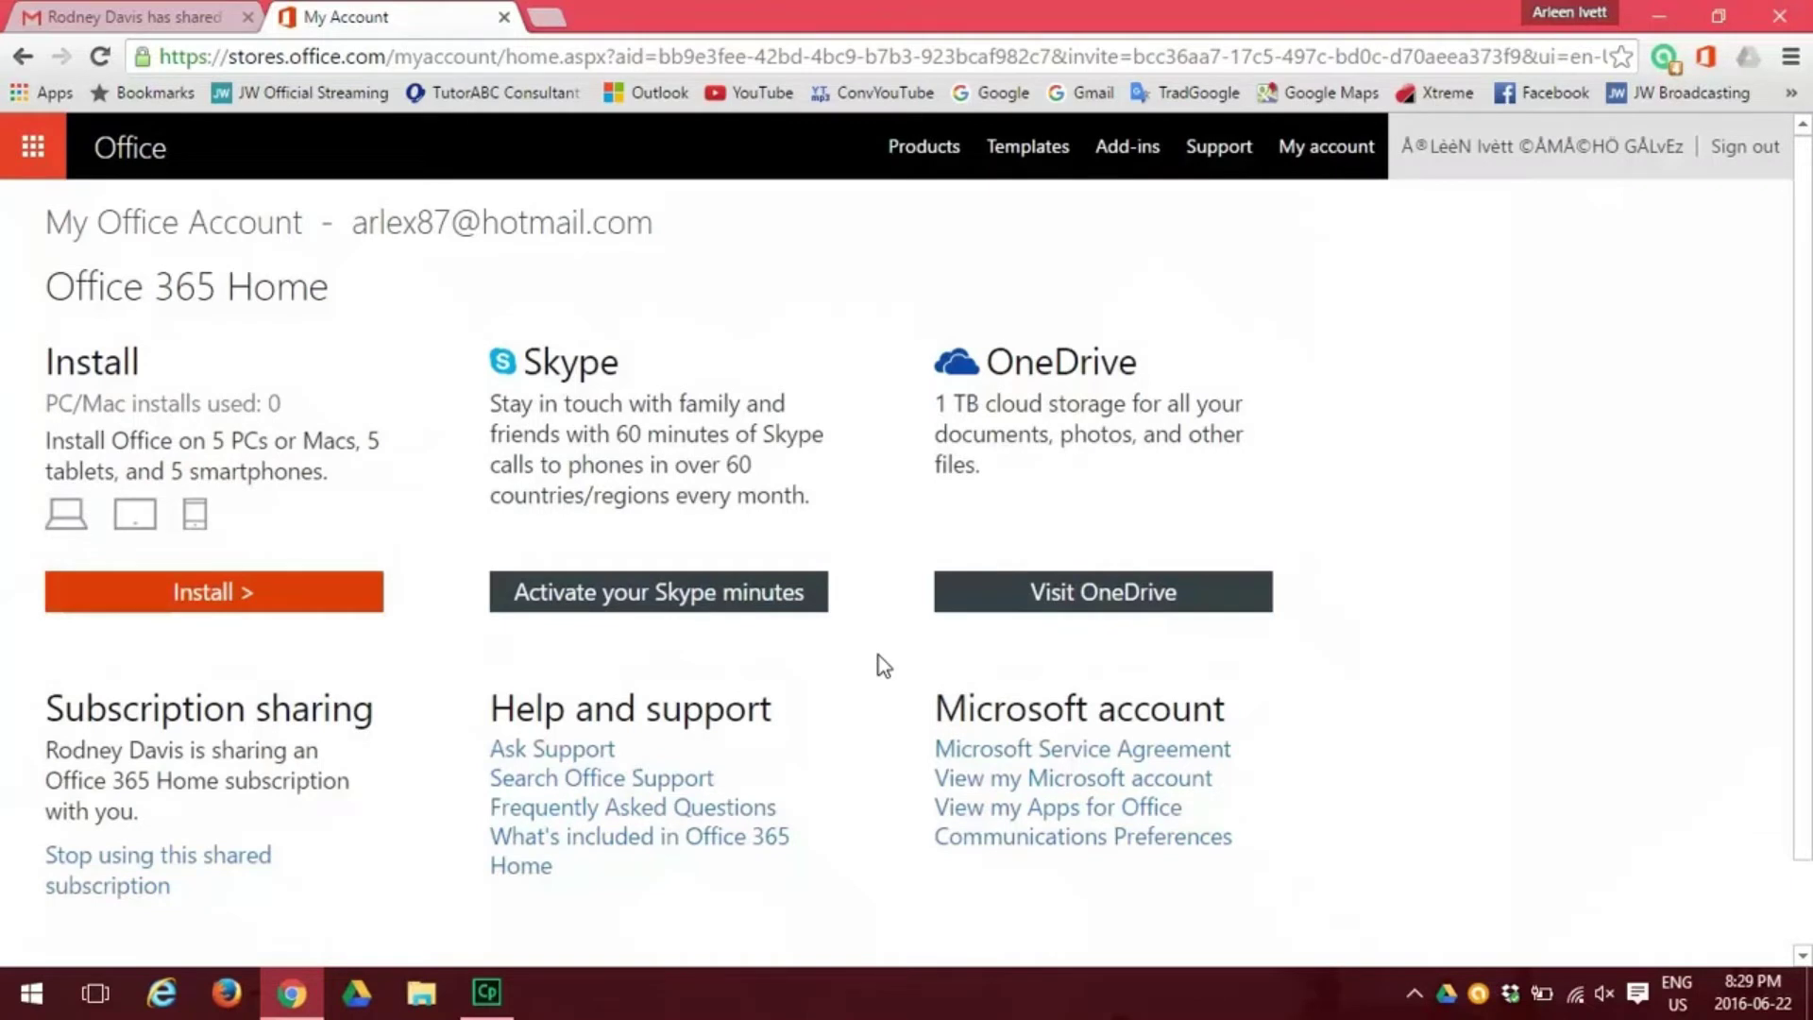
Open the Office 365 Home install options from My Office Account.
left_click(198, 593)
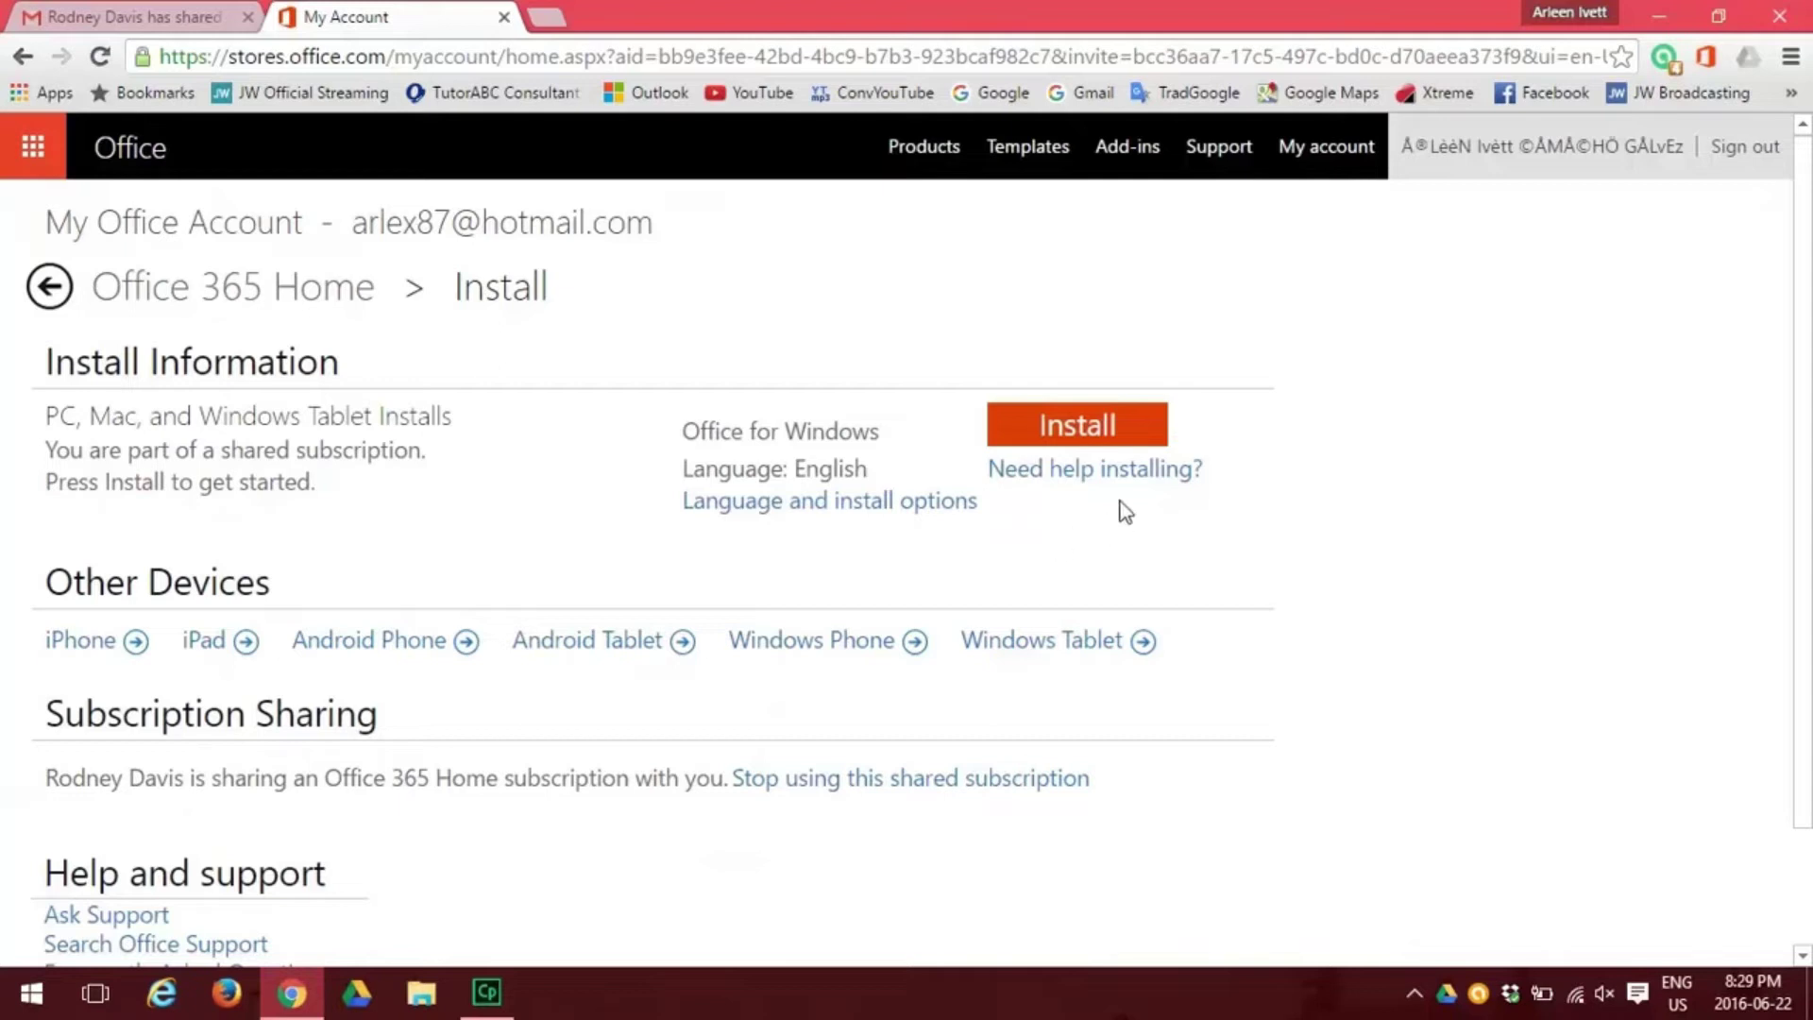
Download and install Office for Windows in English, waiting for setup to finish.
left_click(1082, 434)
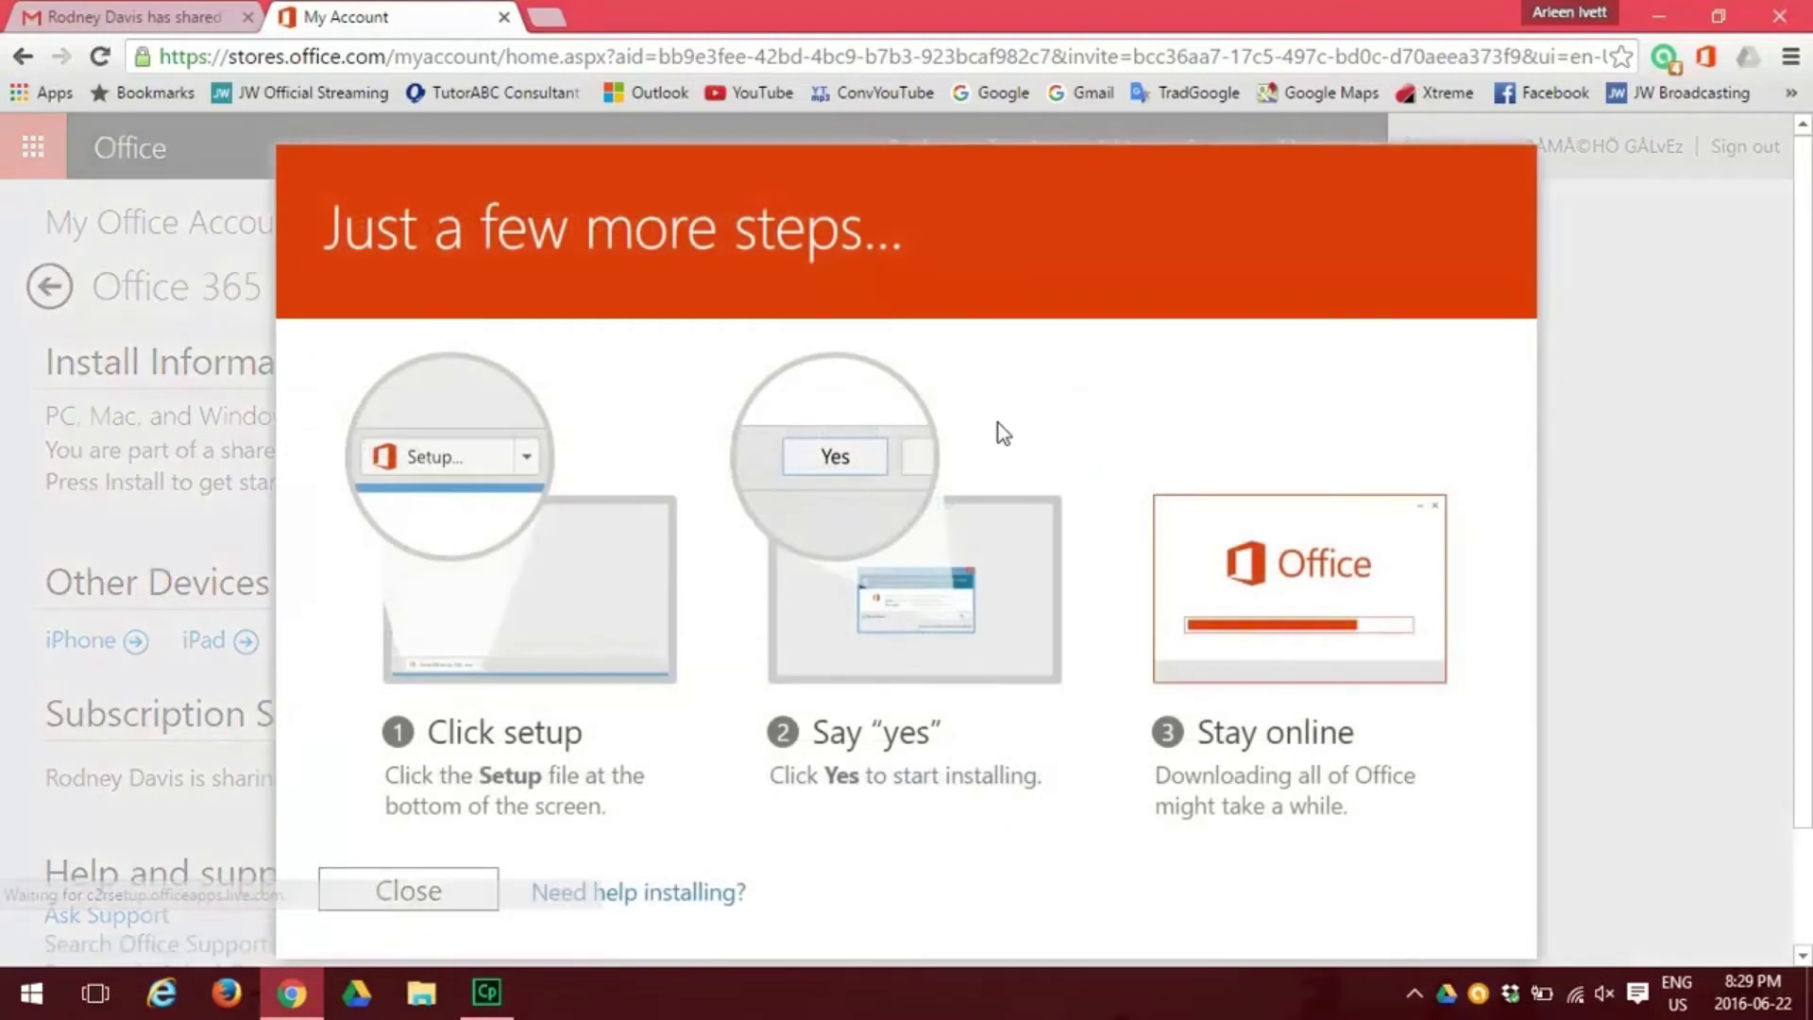
scroll(979, 419, "down", 1)
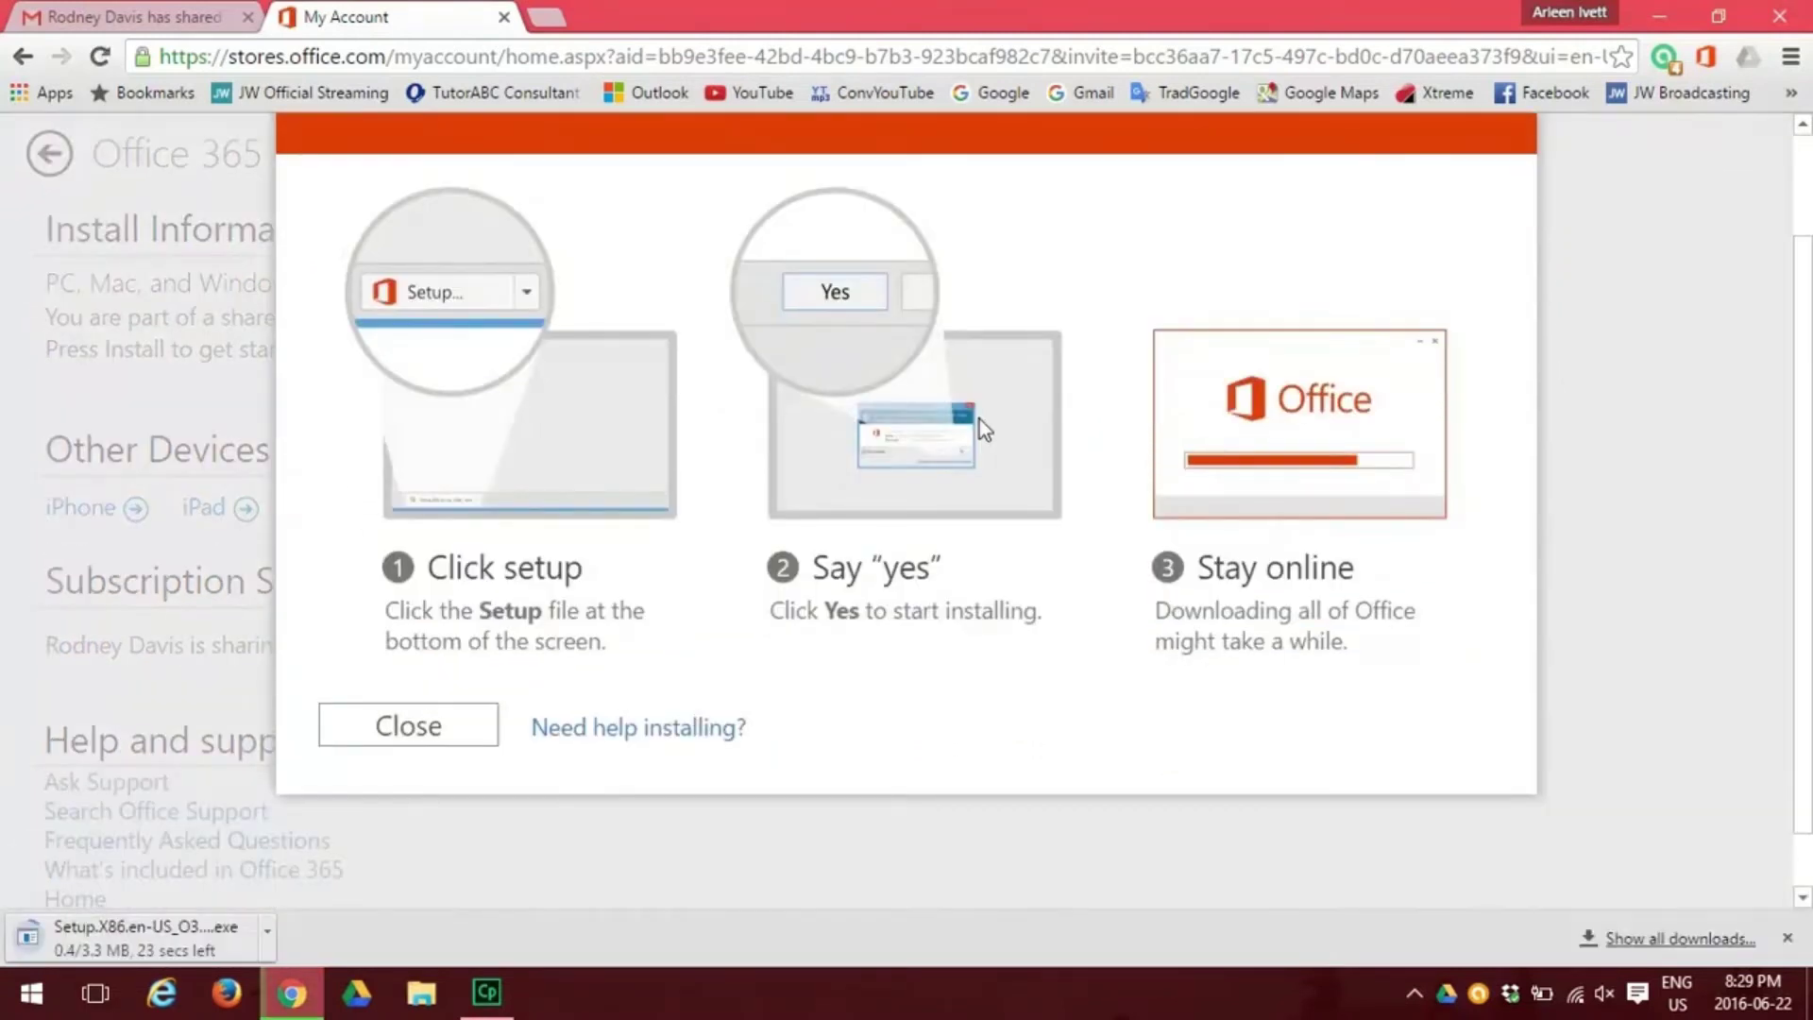
scroll(978, 429, "up", 1)
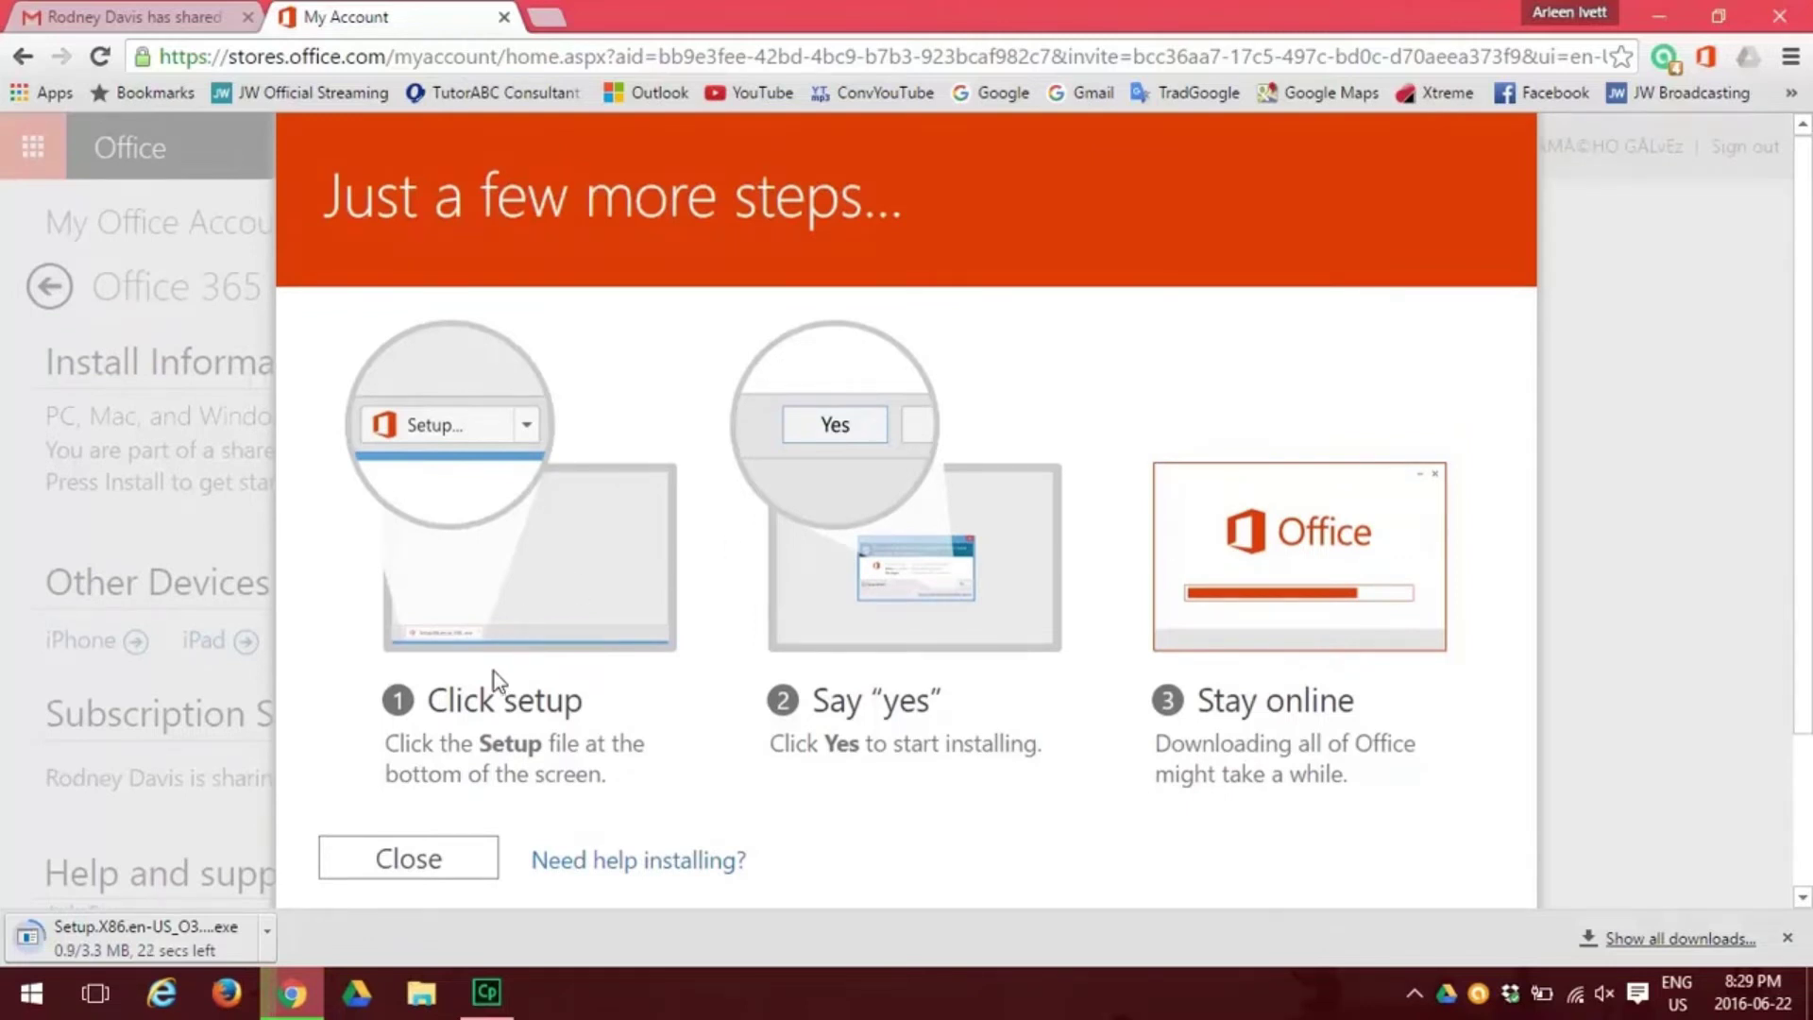
scroll(495, 672, "down", 1)
scroll(511, 551, "up", 1)
scroll(511, 552, "down", 1)
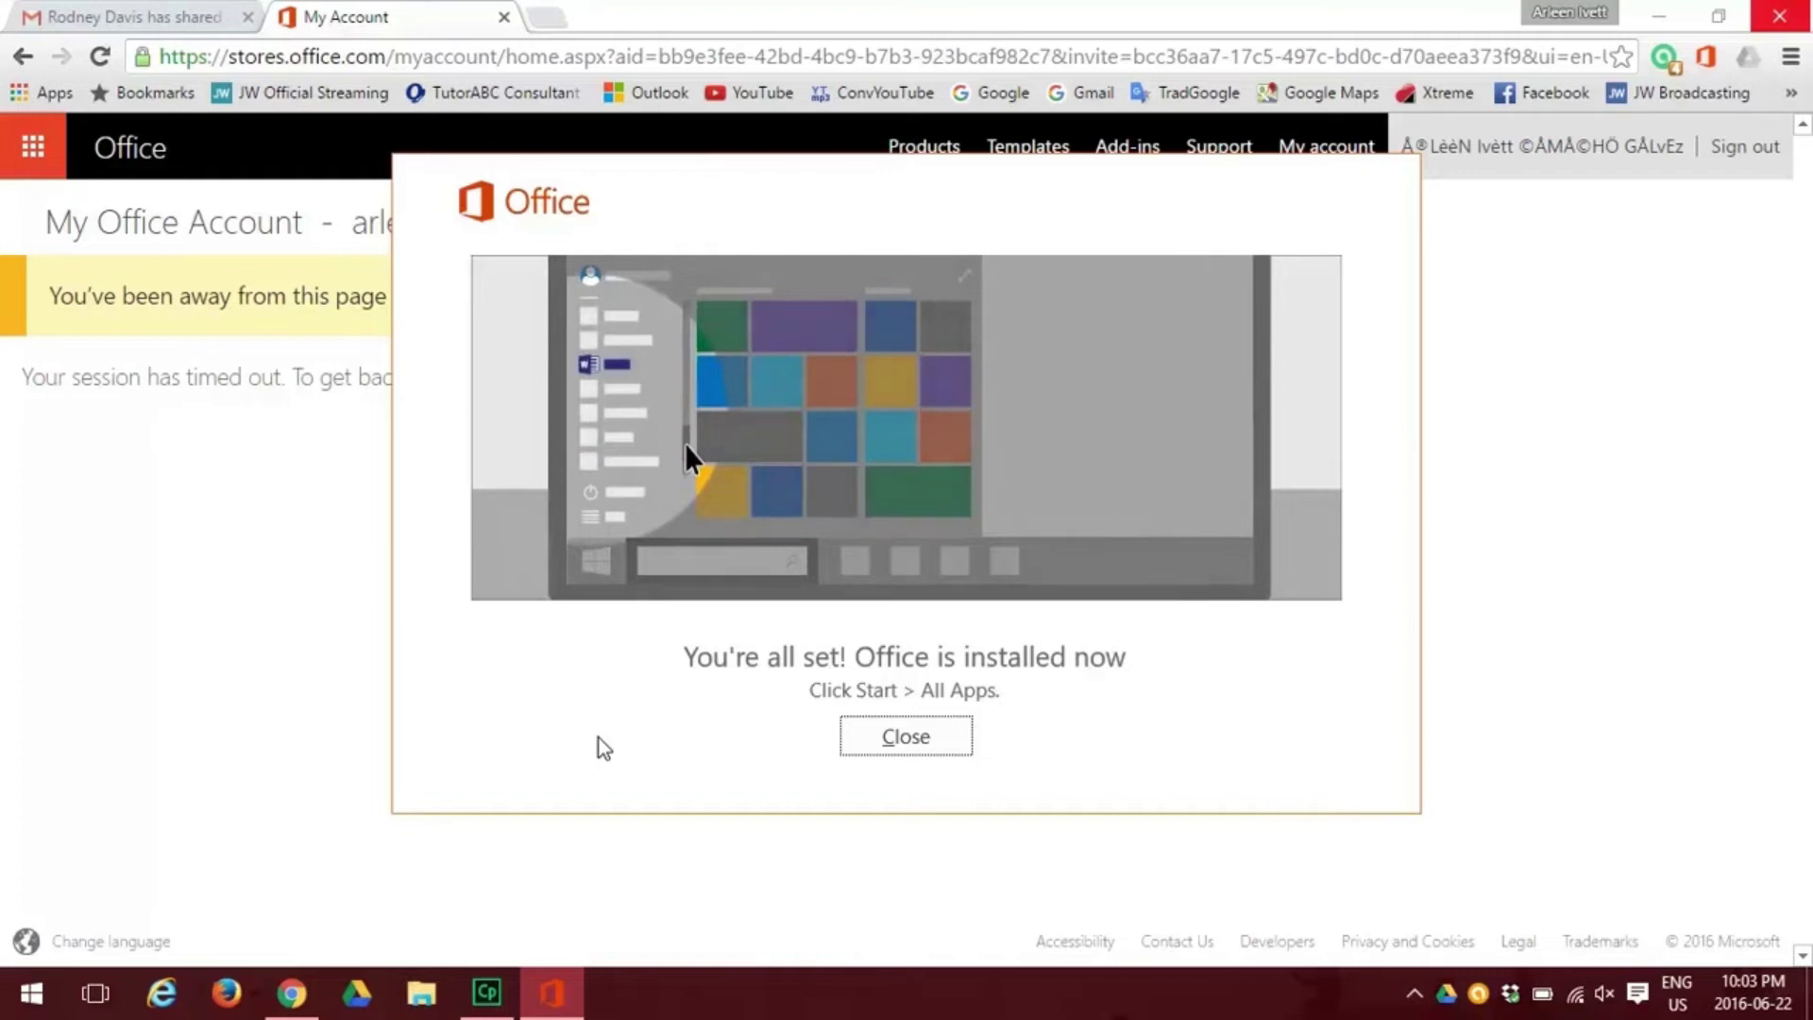
Close the Office-installed message and launch Outlook 2016 from the Start menu's All apps list.
left_click(906, 736)
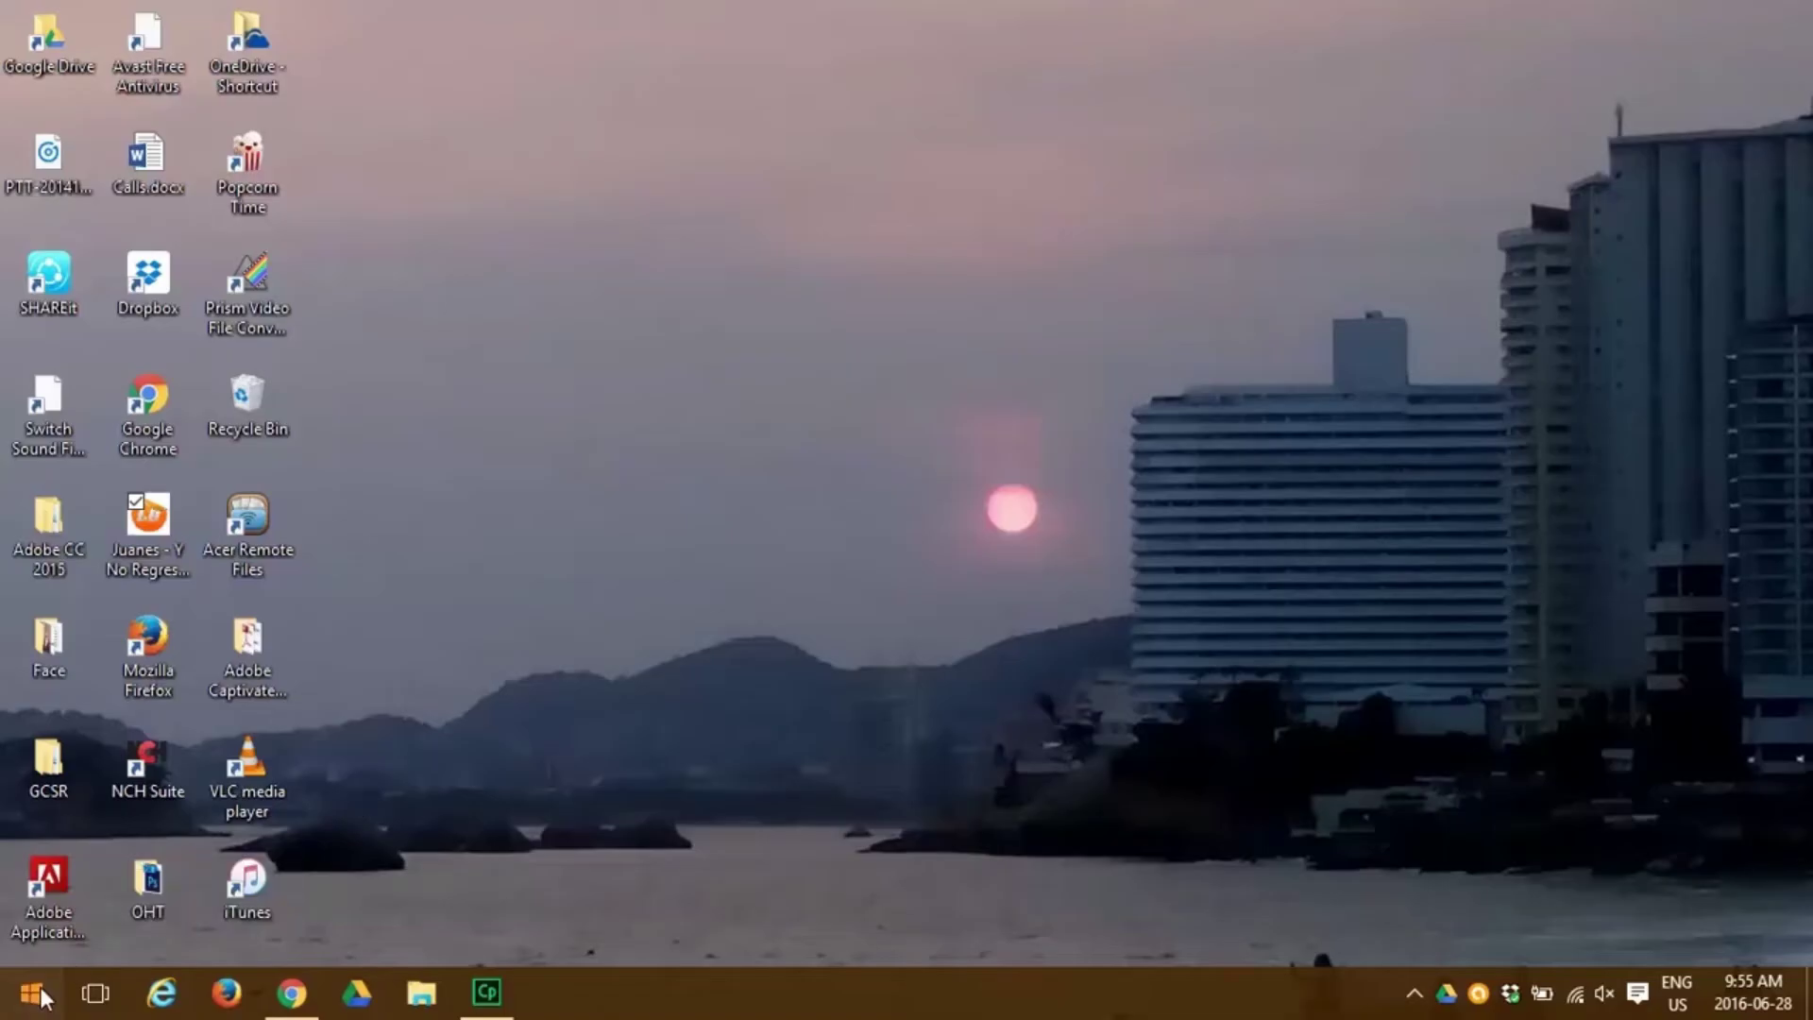
left_click(40, 988)
left_click(49, 938)
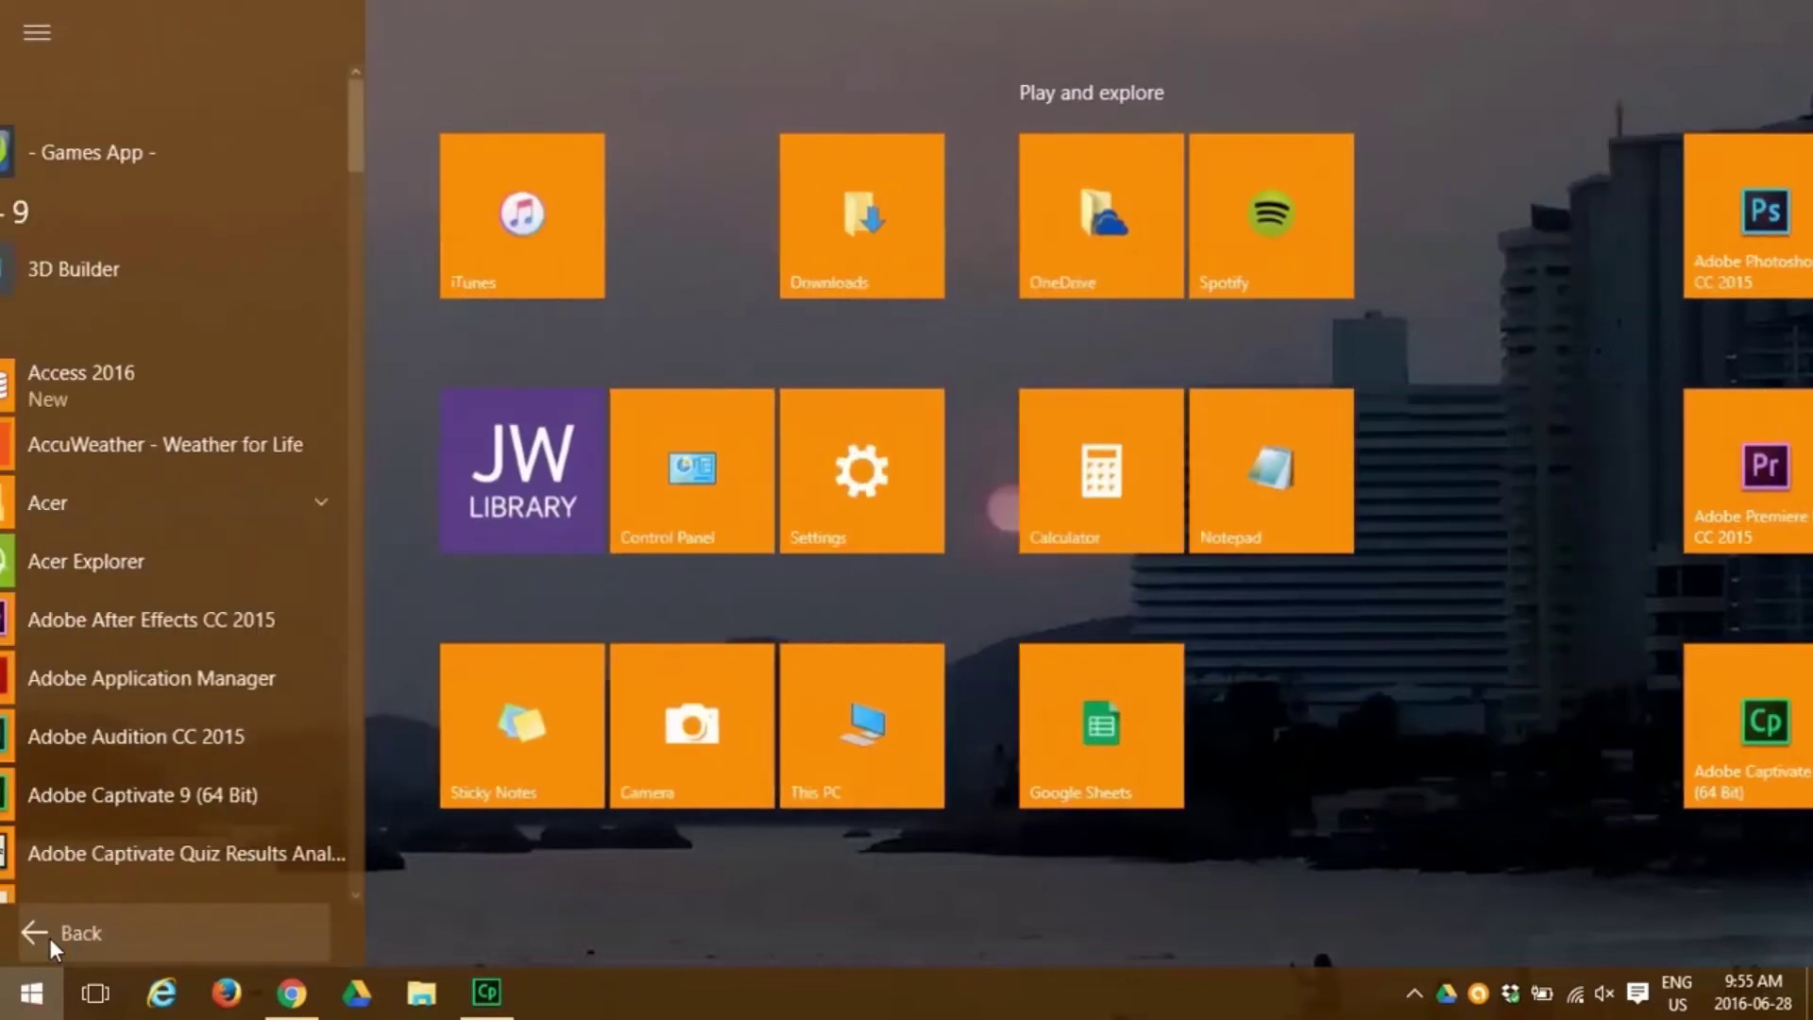
scroll(200, 600, "down", 20)
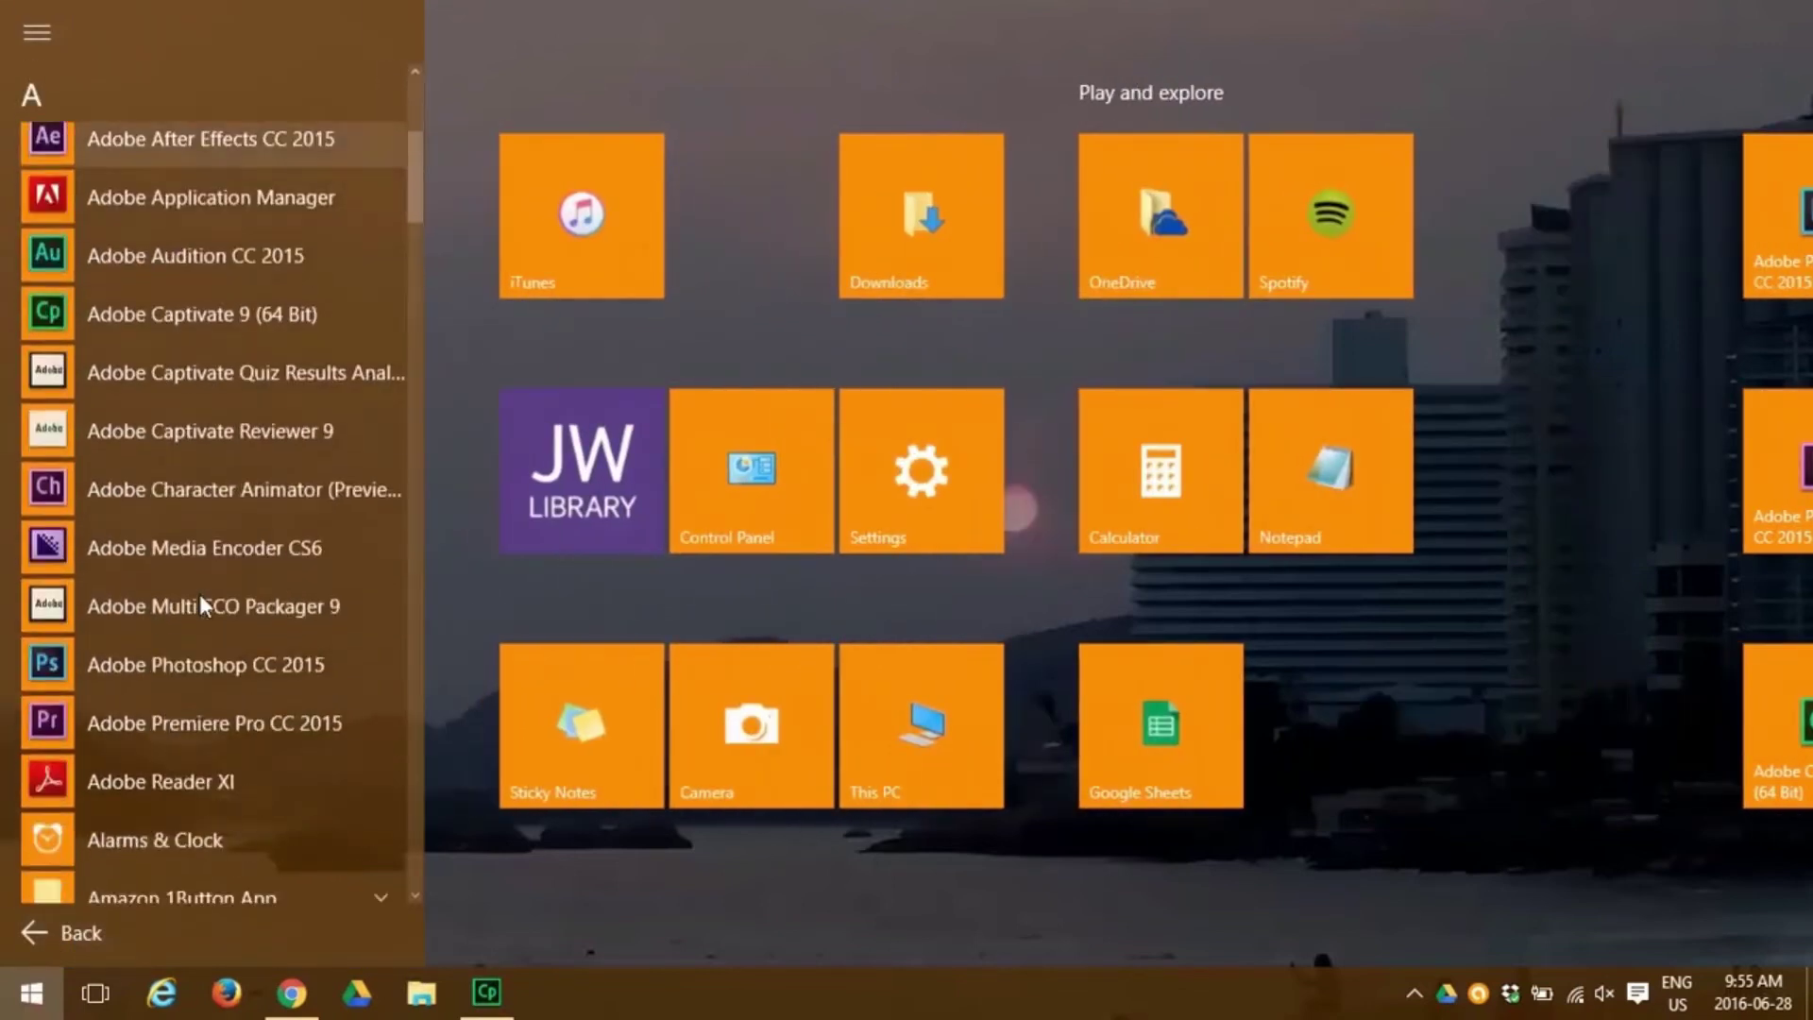
scroll(218, 625, "down", 1)
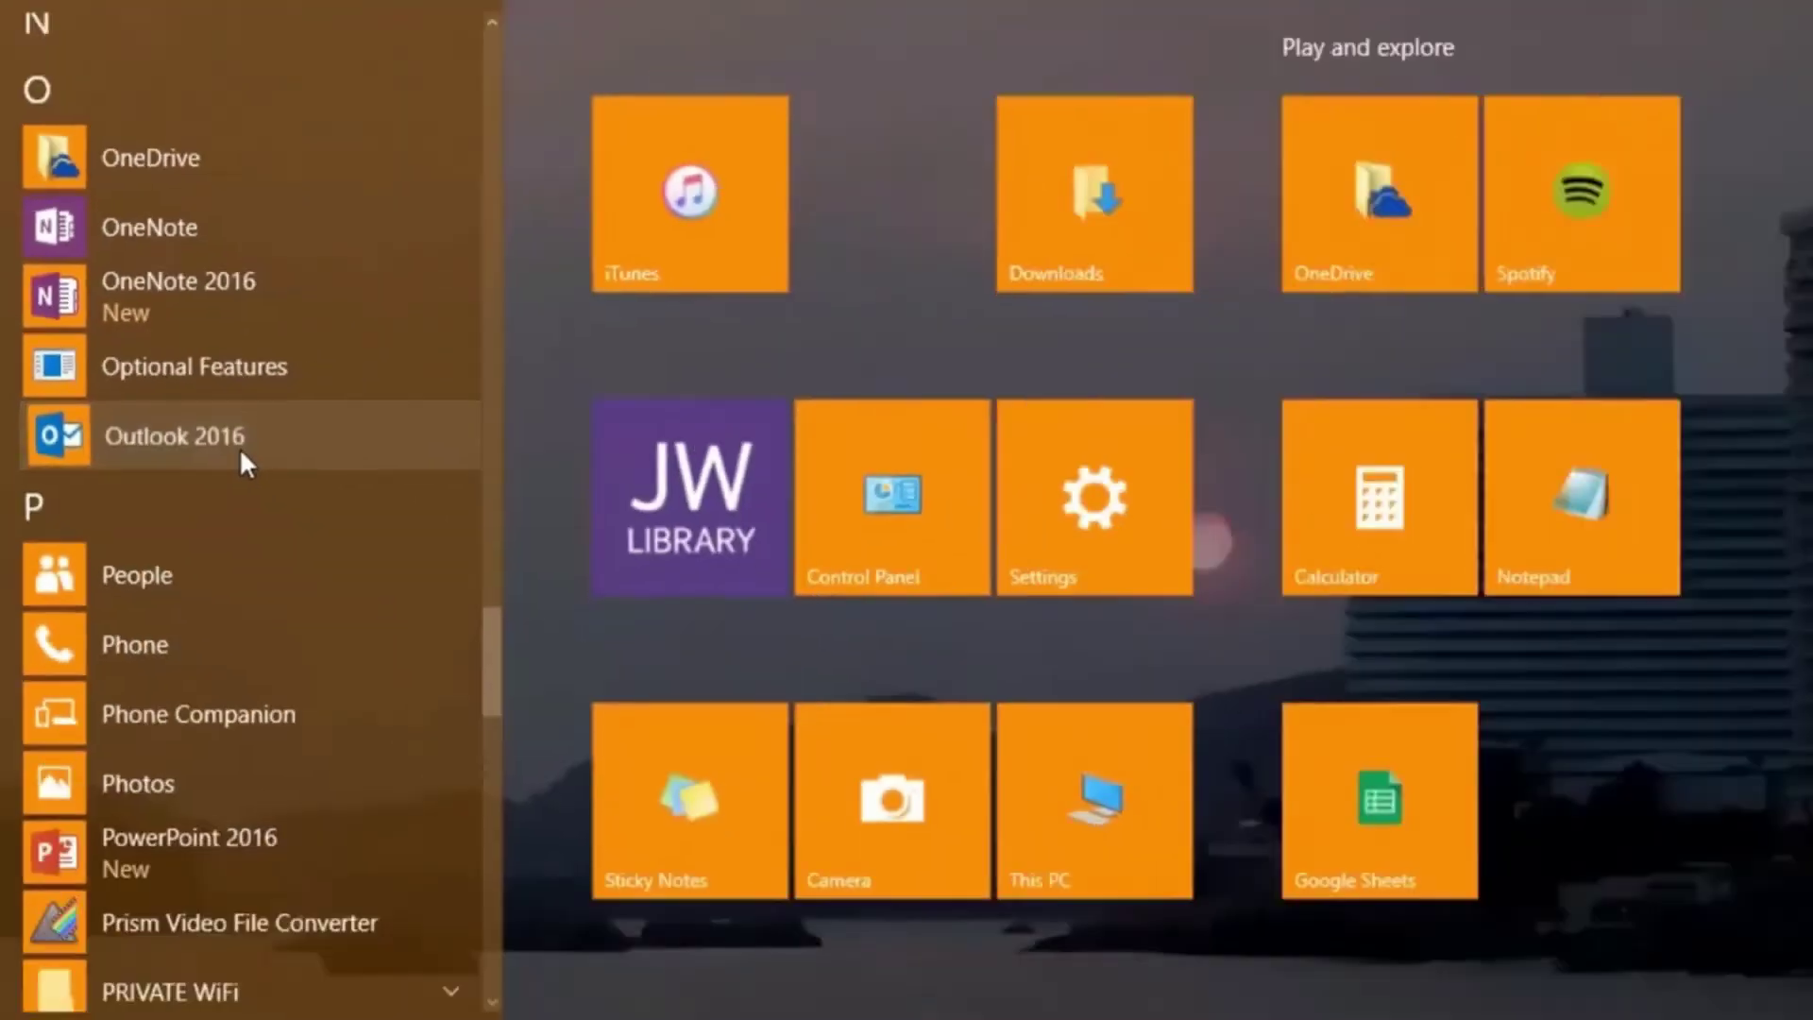
left_click(497, 605)
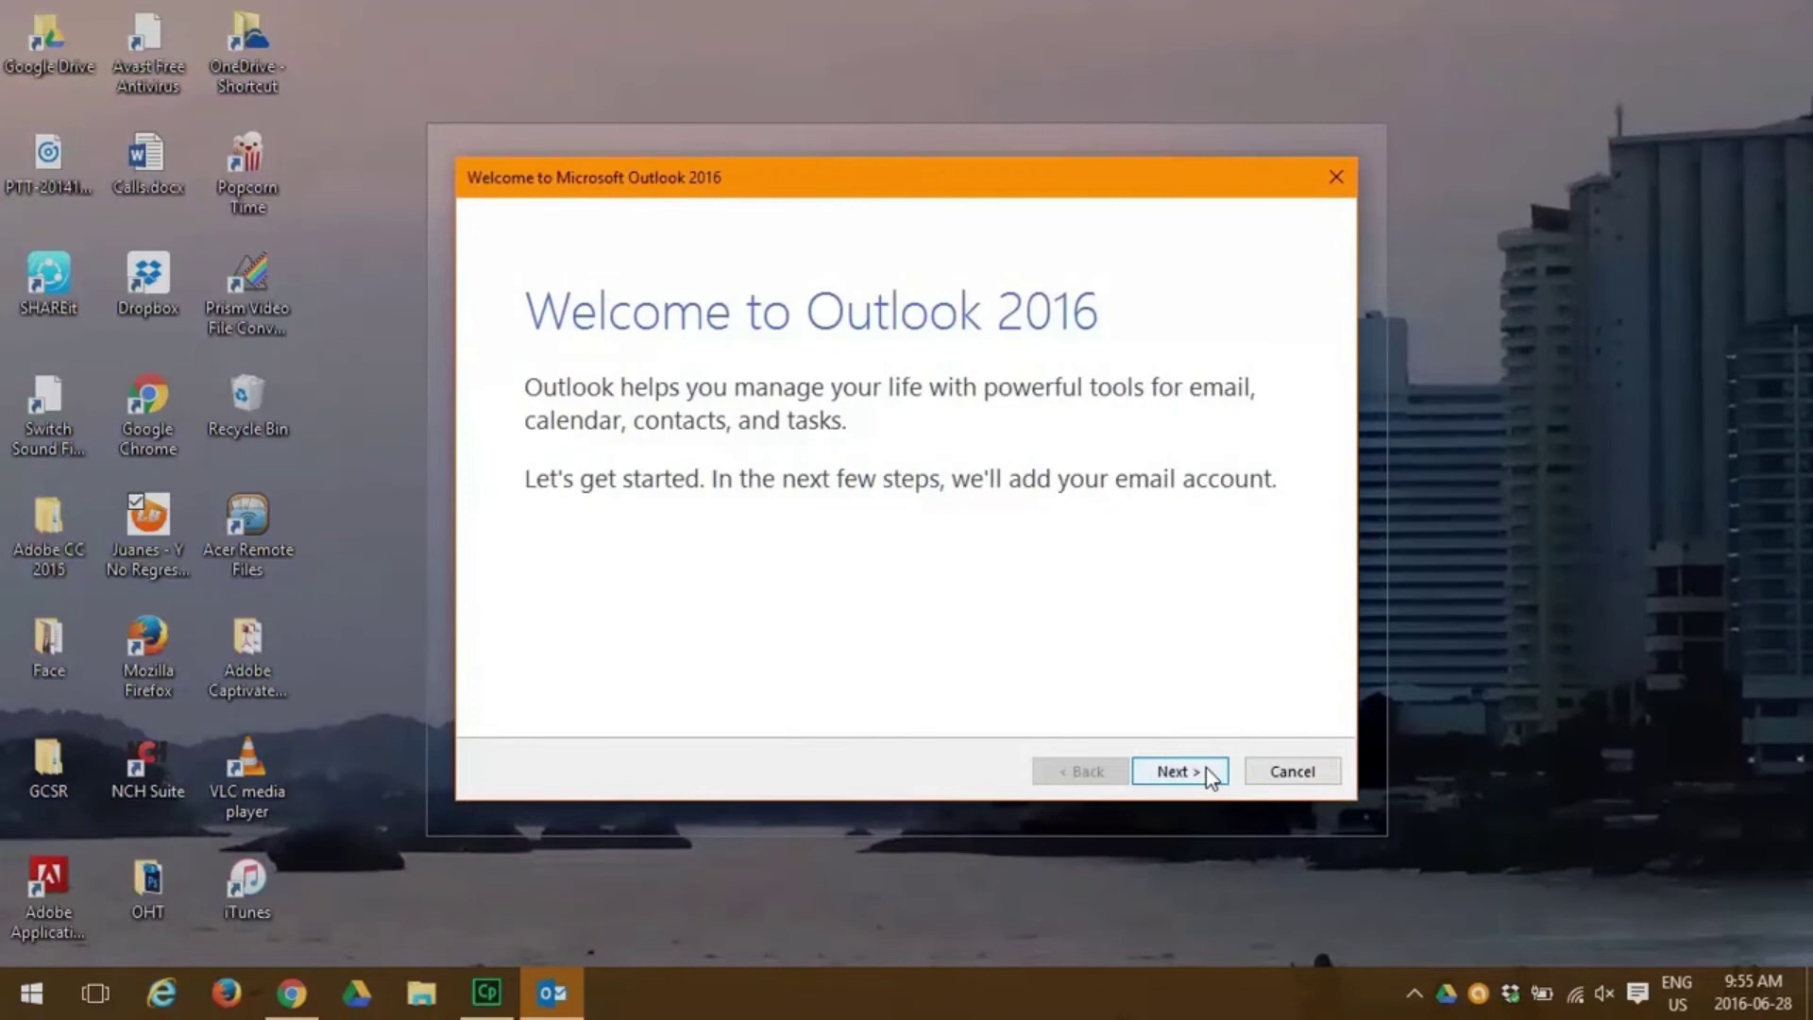
Move past the Outlook welcome page, keeping Yes to add an e-mail account.
left_click(1188, 774)
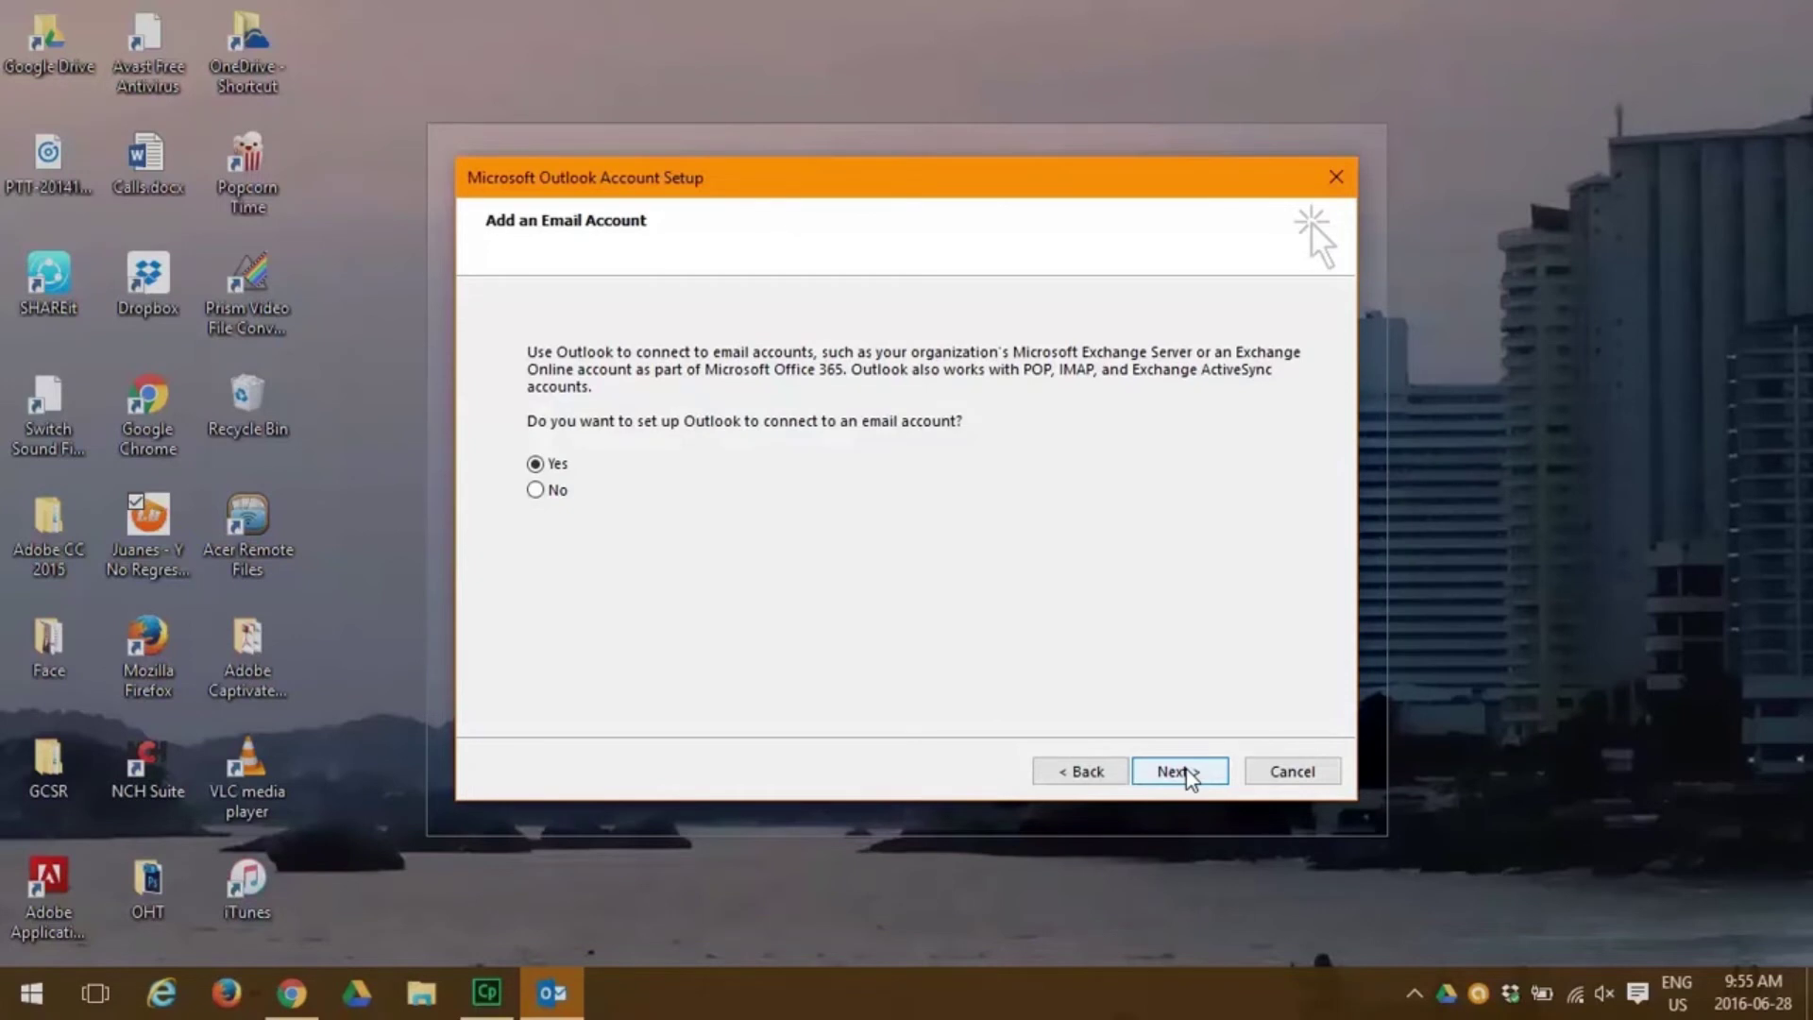
left_click(1188, 774)
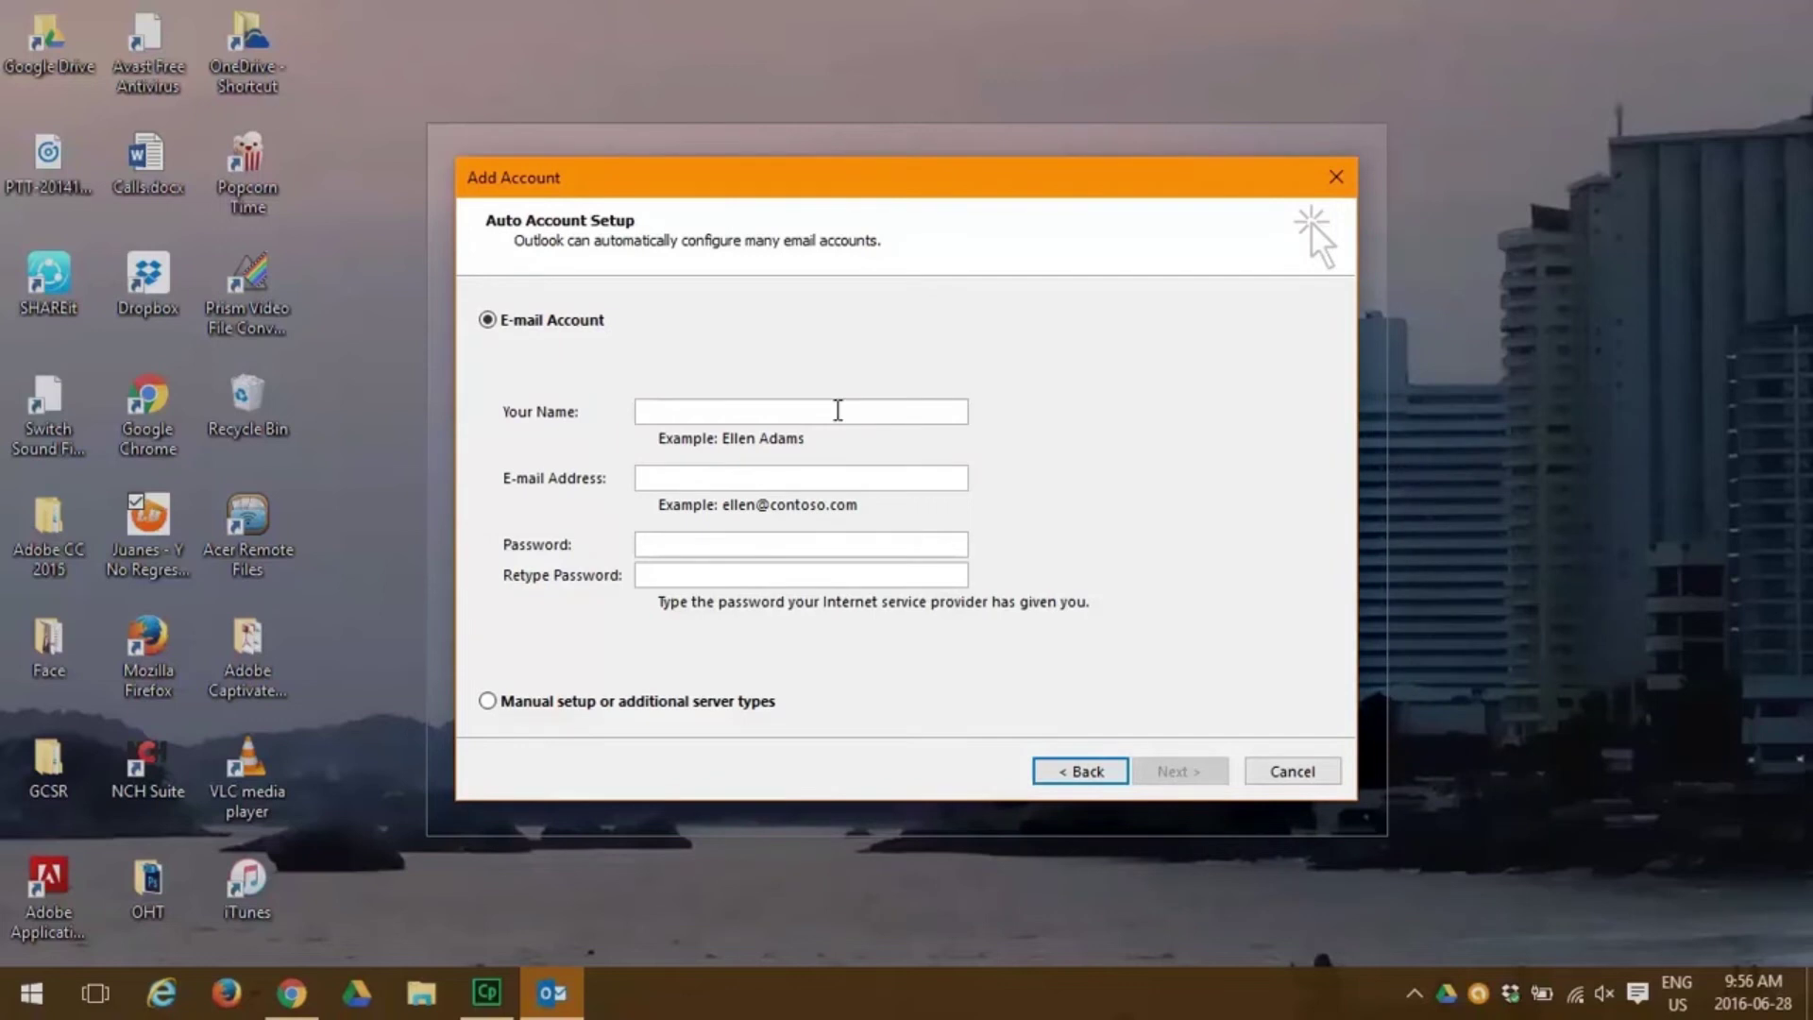
Enter the account holder's name, Gmail address and password twice, then submit for auto setup.
left_click(838, 410)
type("Burn t")
type("o Learn")
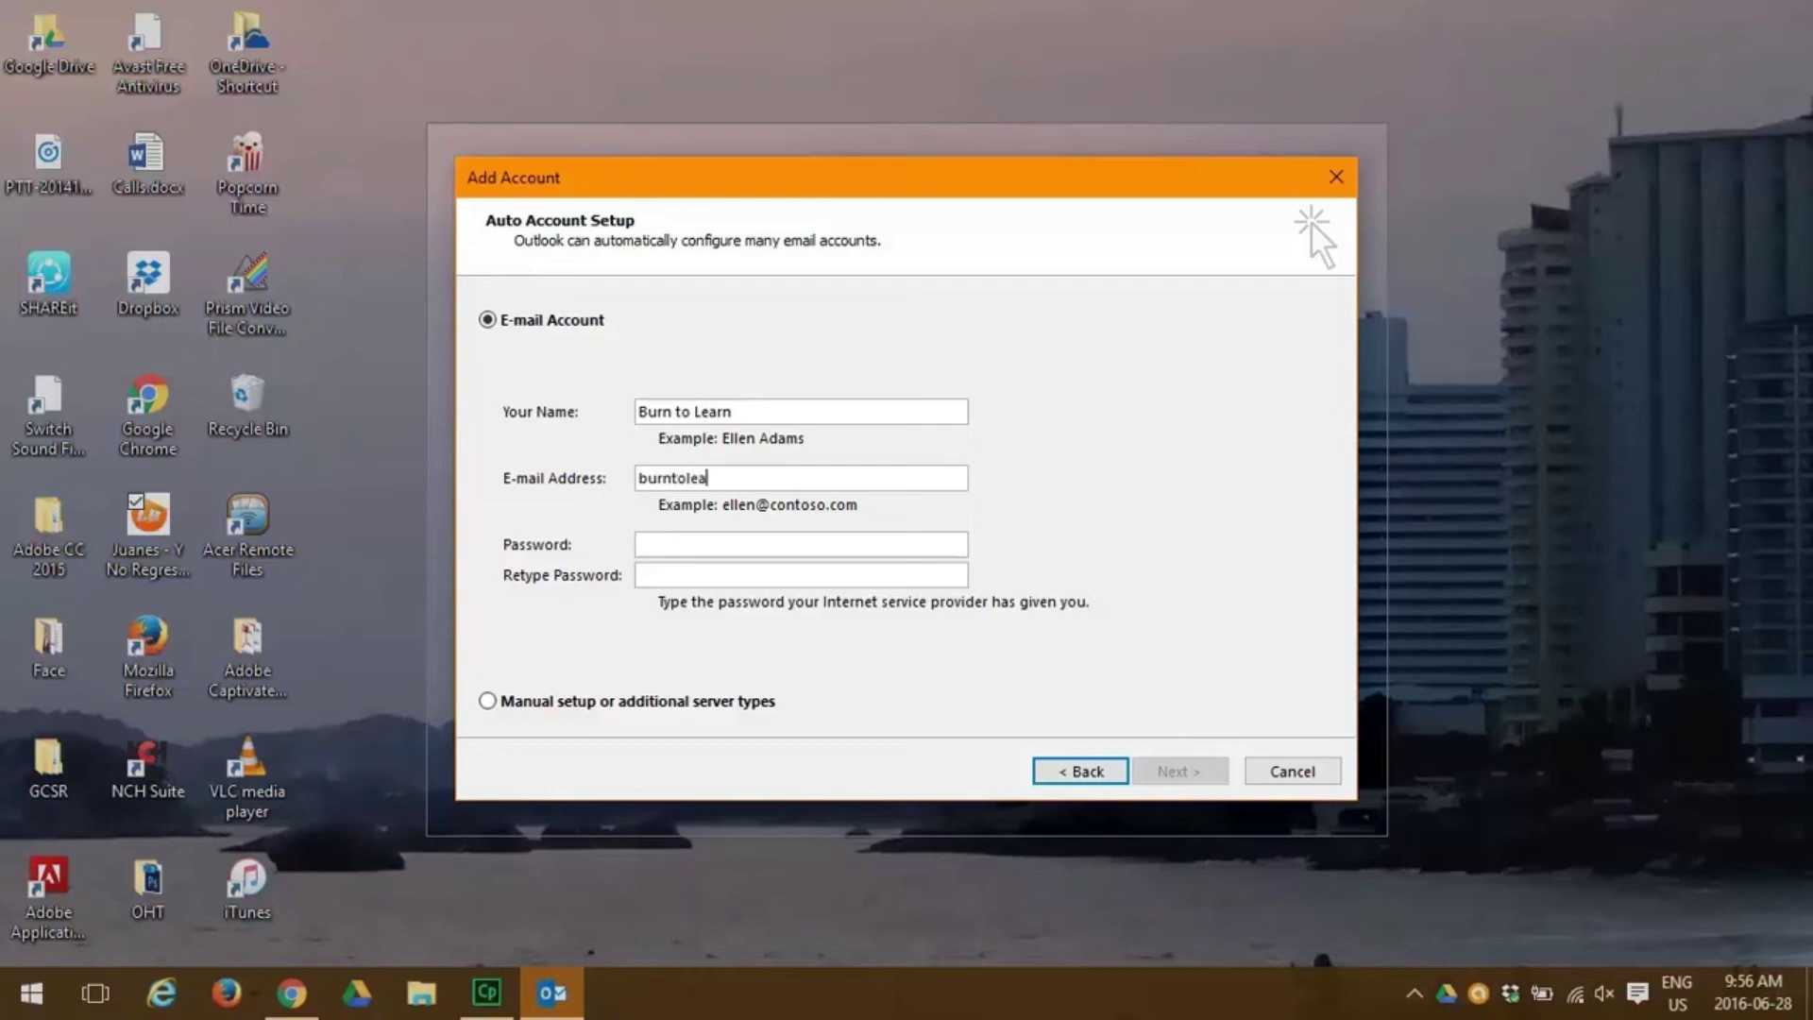
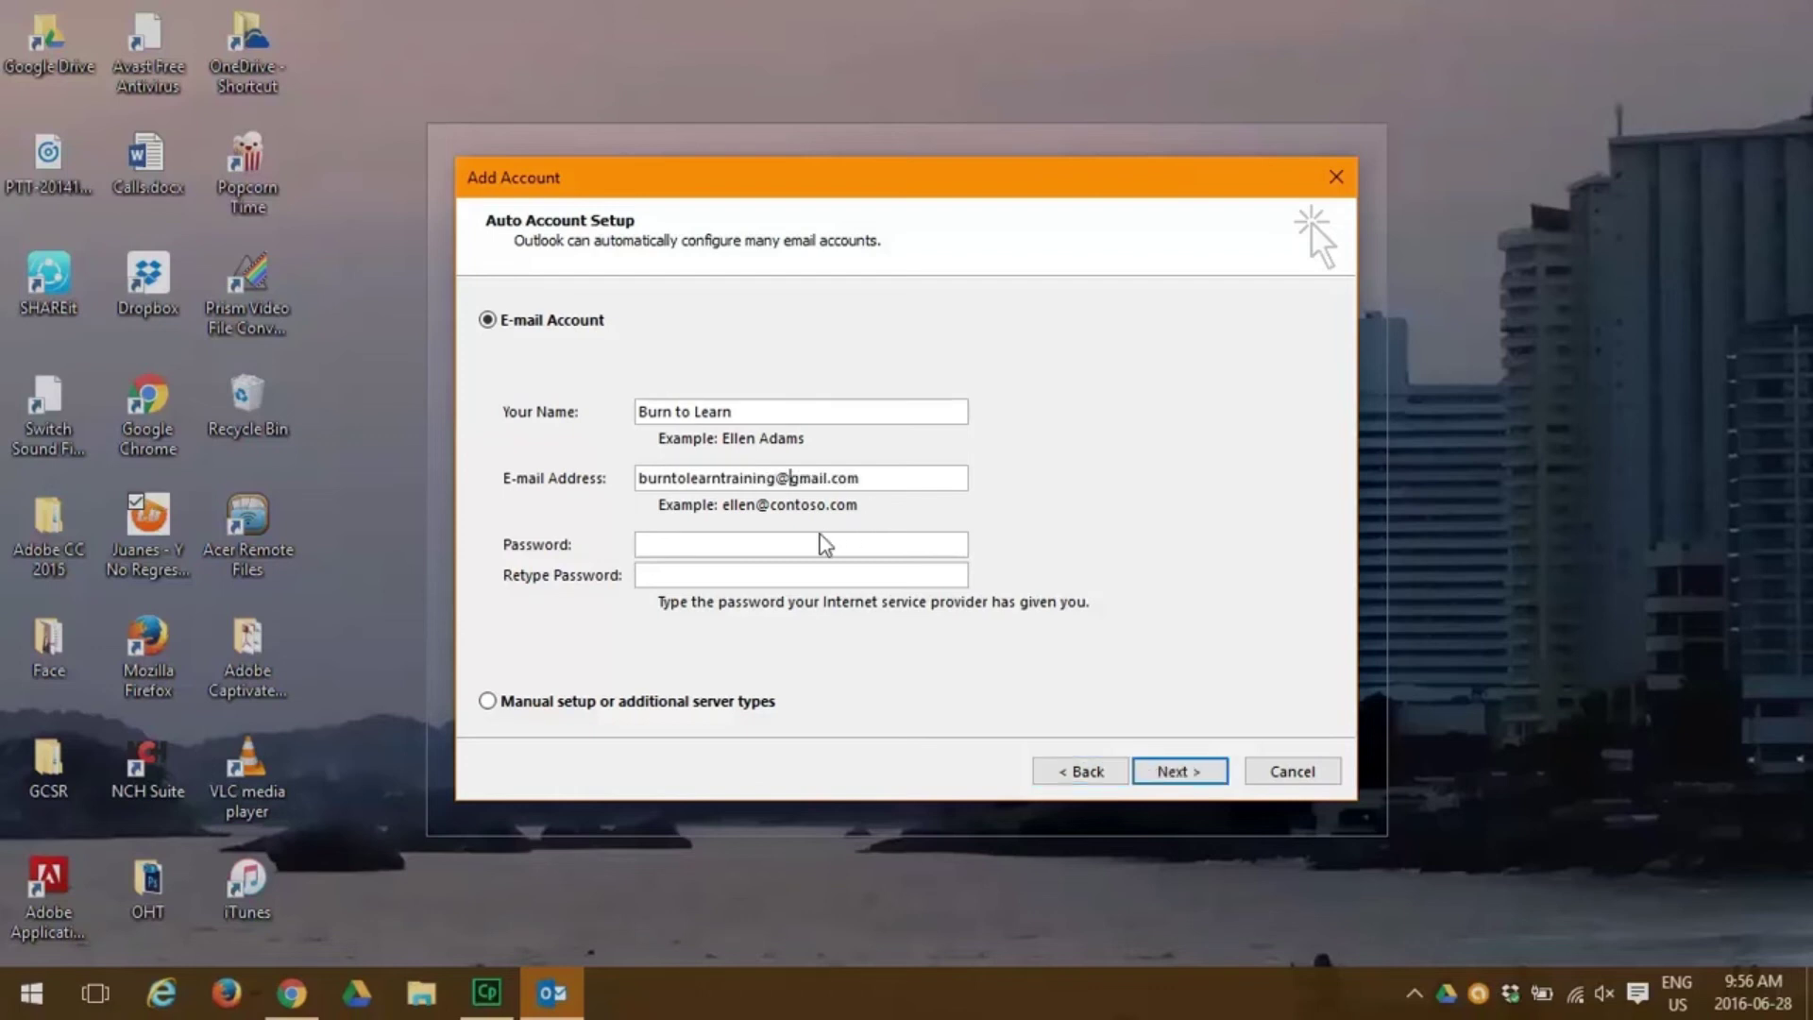
left_click(790, 542)
type("*********")
key("Tab")
type("*********")
left_click(1180, 771)
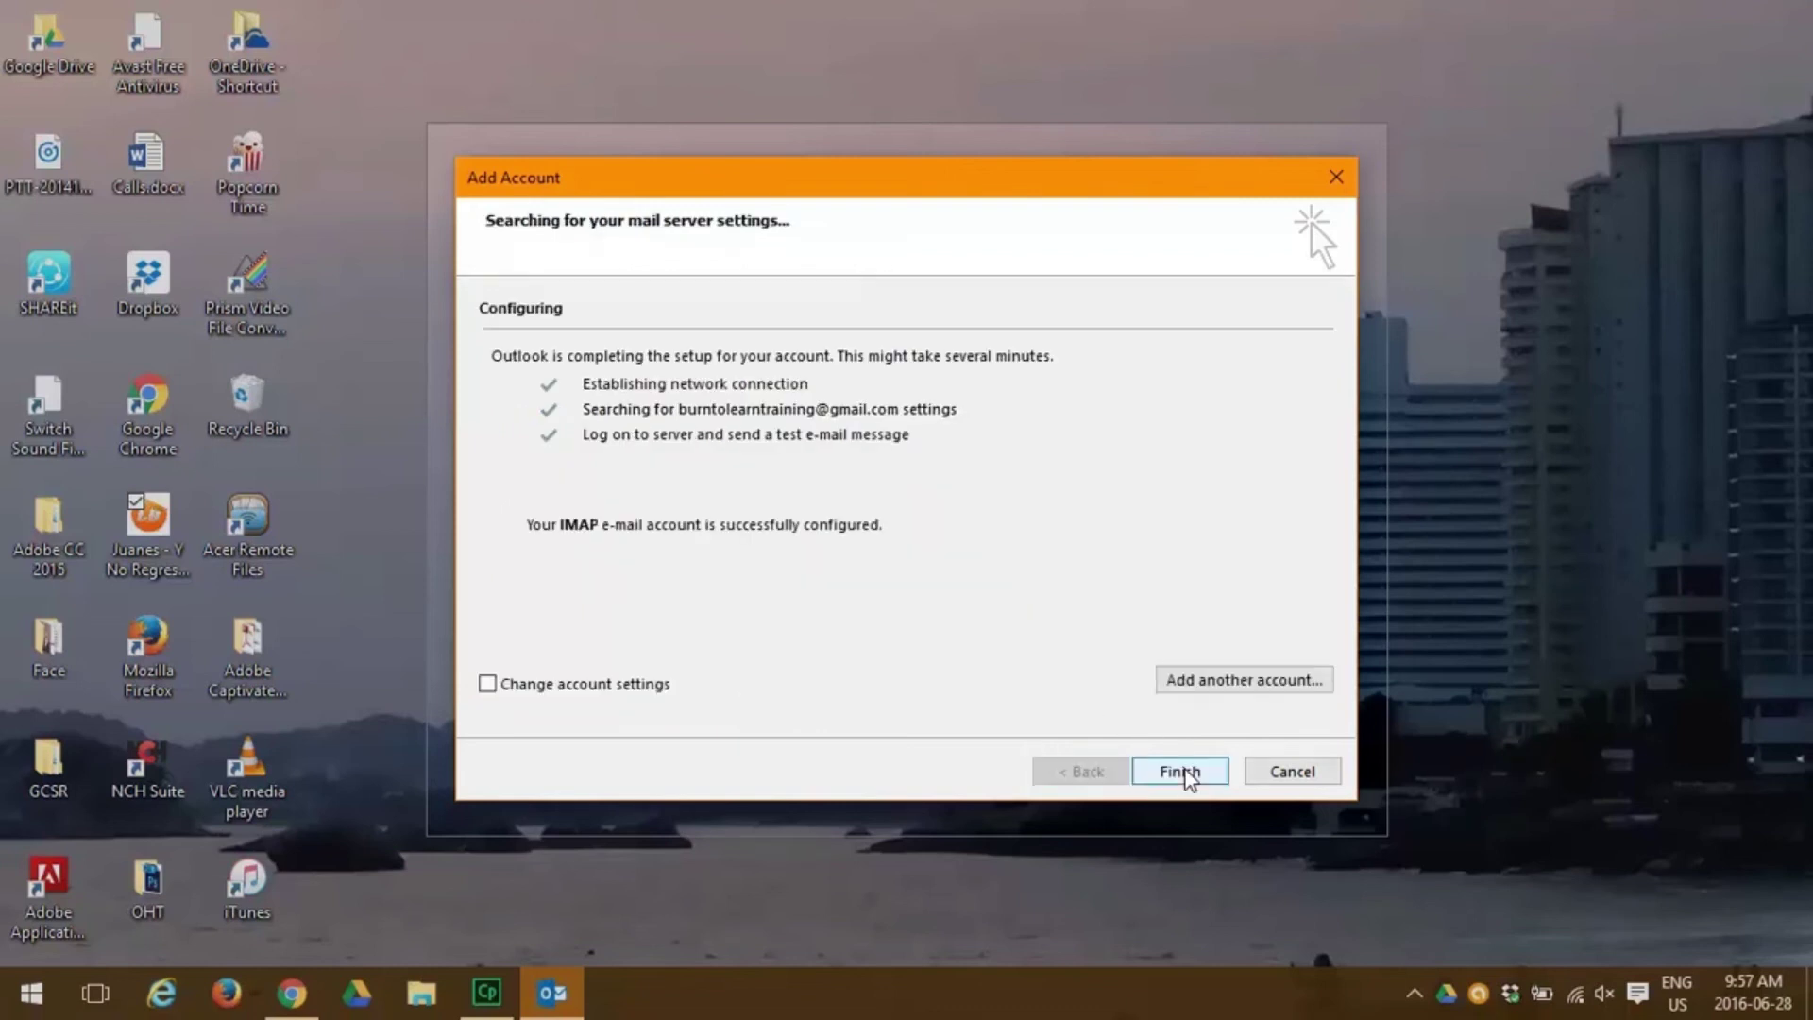
Finish the Add Account wizard to open Outlook on the new Inbox.
left_click(1179, 777)
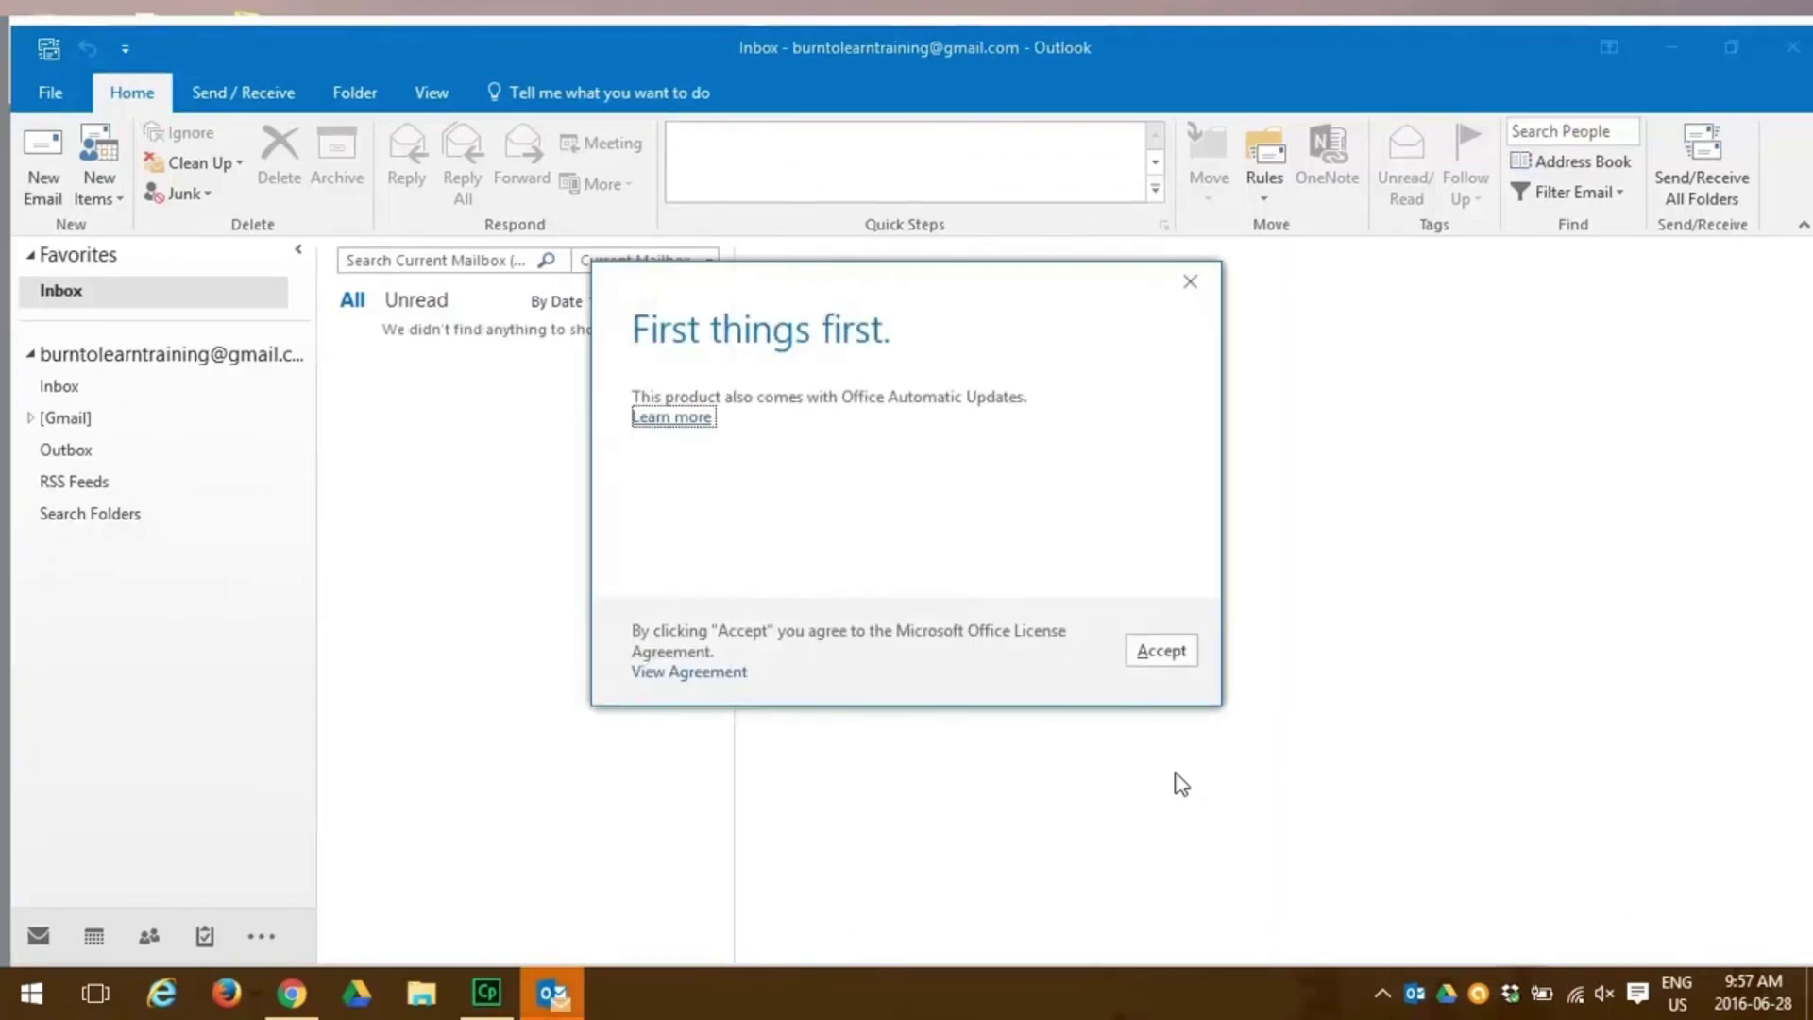
Accept the Office licence agreement in the First things first dialog.
left_click(1162, 654)
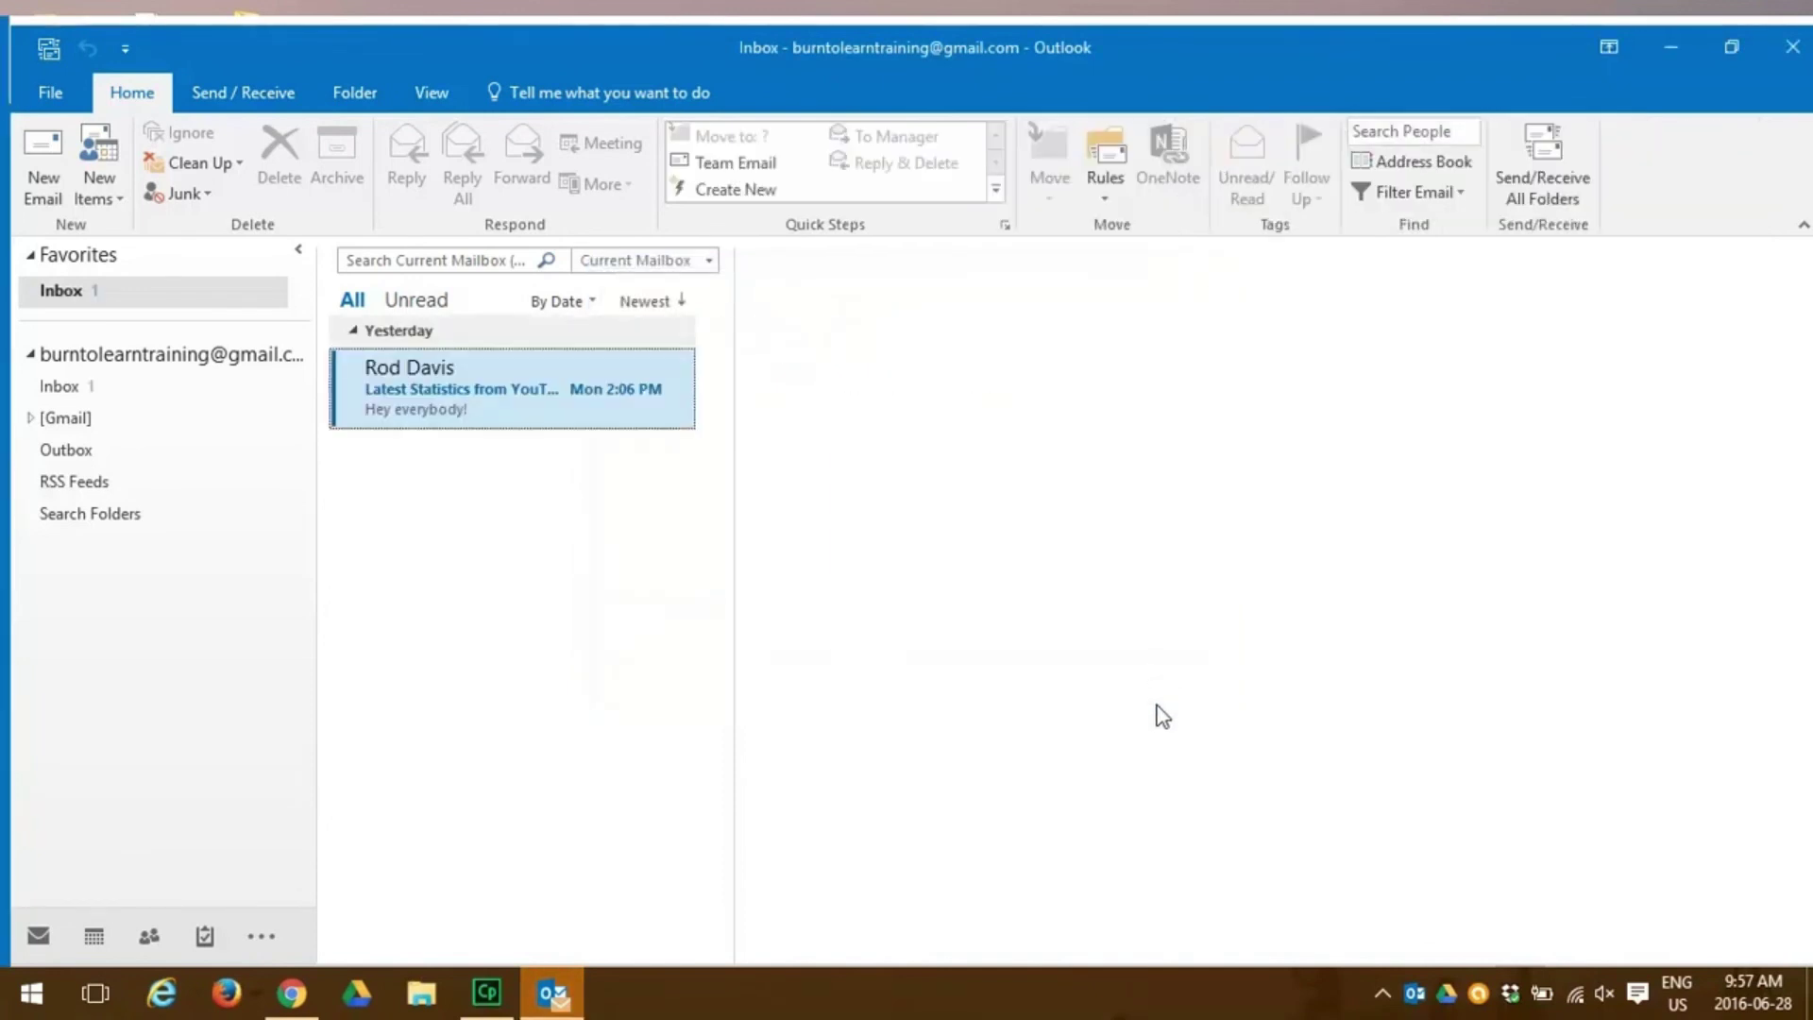